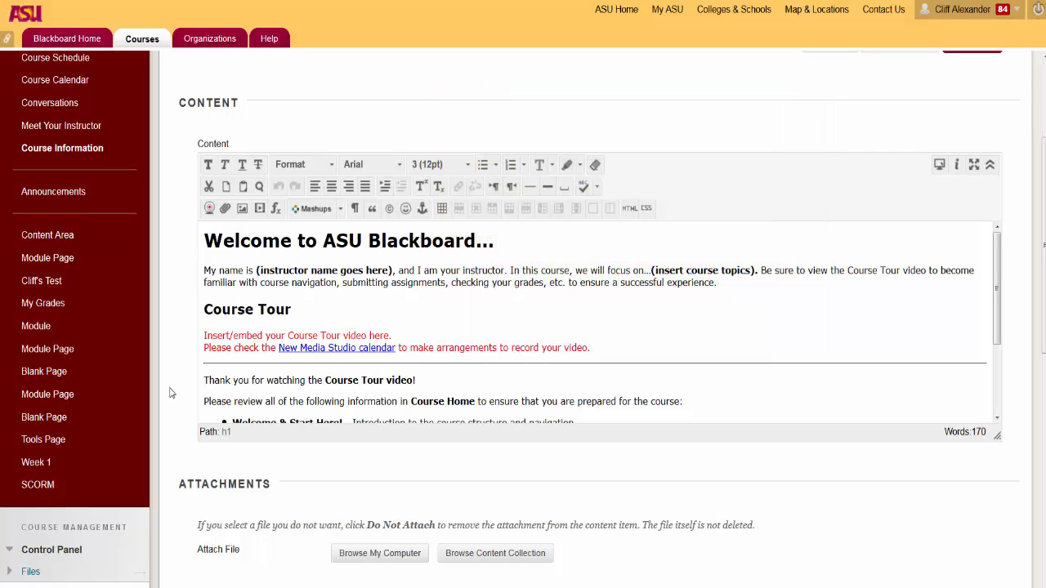
Open the course's Tools Page and review the list of available tools.
click(65, 442)
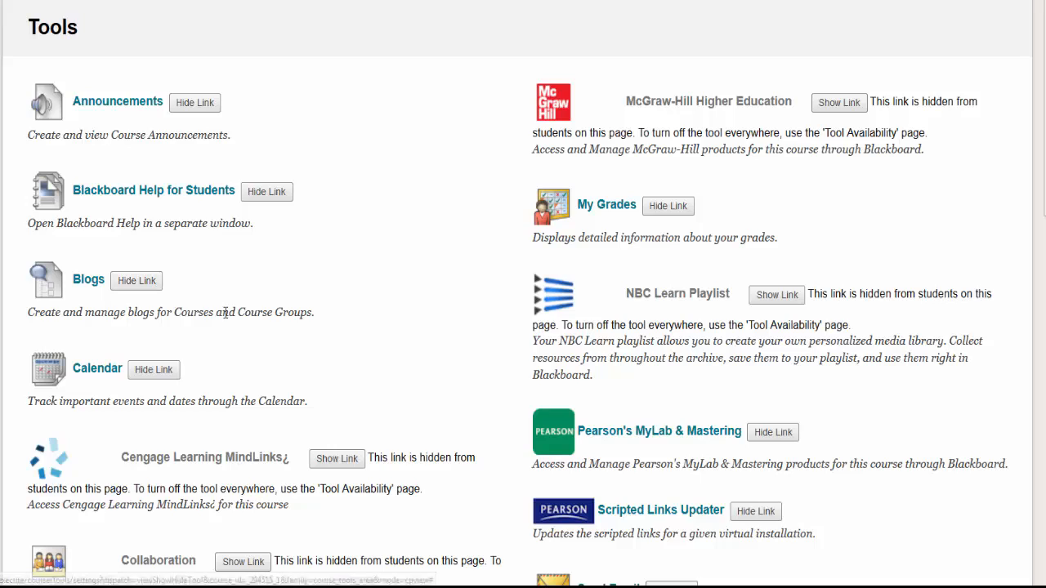
scroll(343, 346, down, 4)
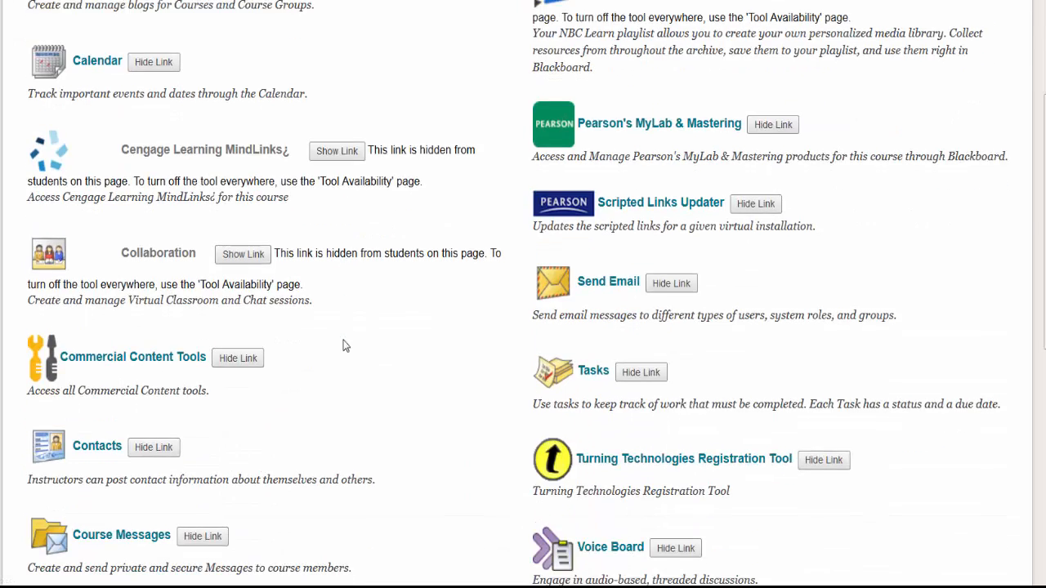
scroll(343, 345, down, 3)
scroll(344, 346, down, 2)
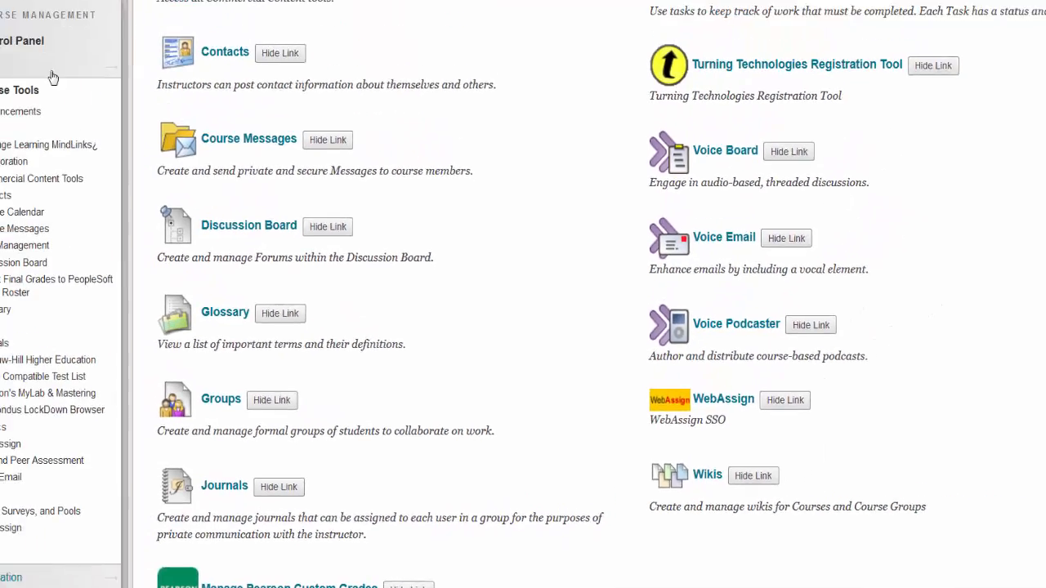
Start a new tool link in the course menu and name it Blogs.
scroll(105, 138, up, 3)
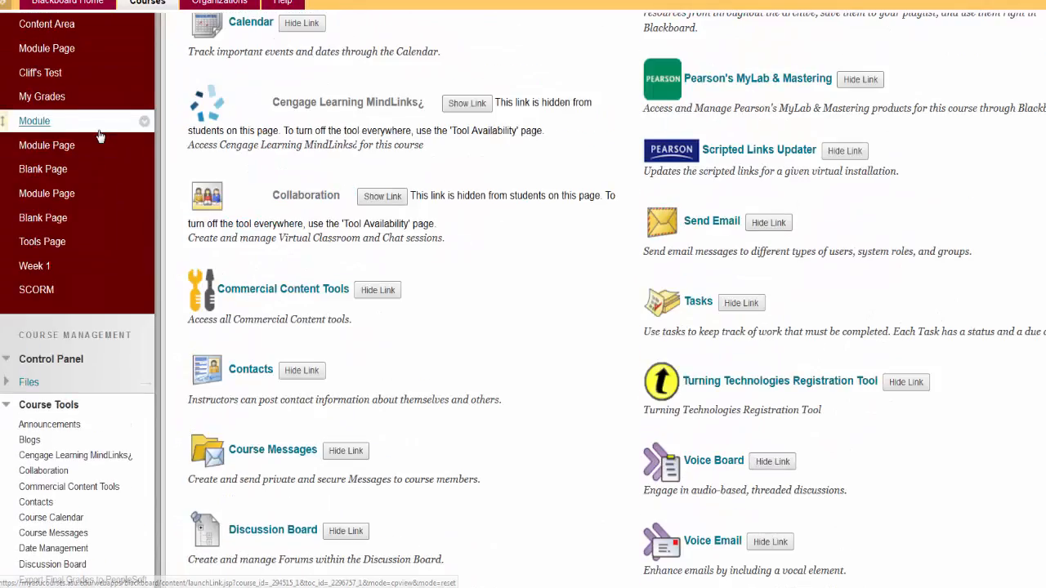
scroll(99, 137, up, 5)
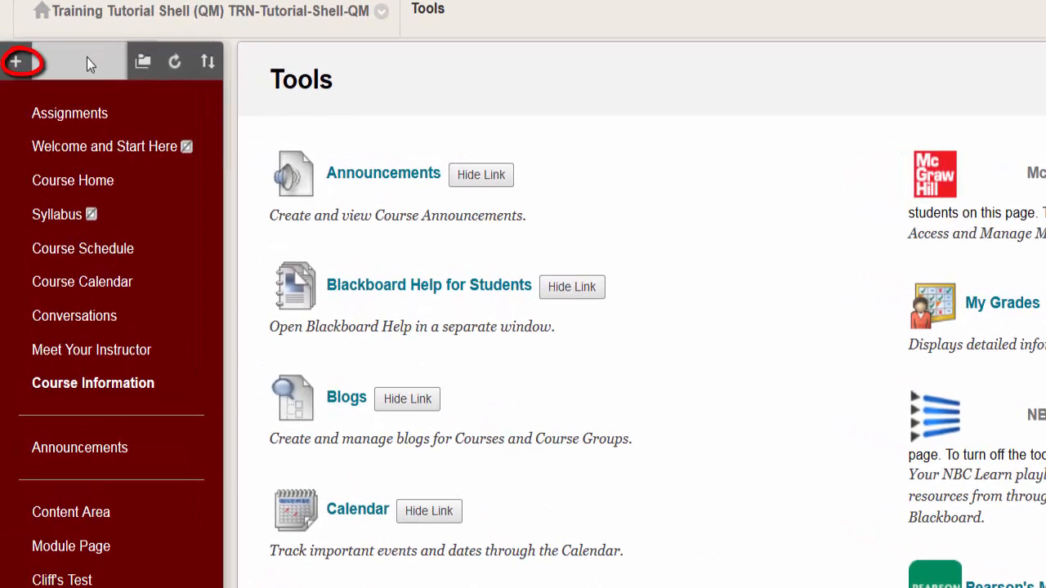
click(14, 61)
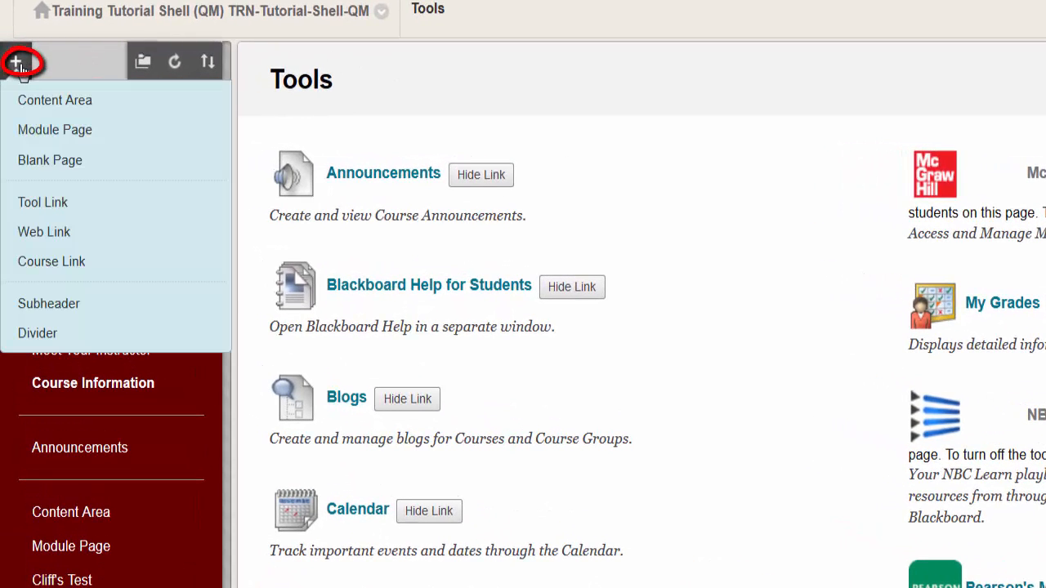
click(45, 205)
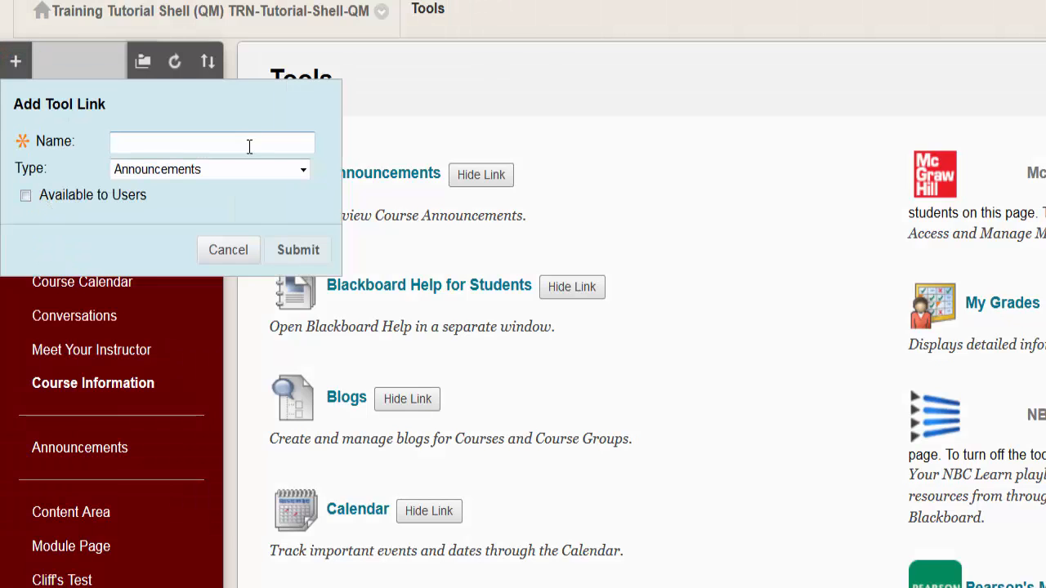
click(123, 145)
text(Blog)
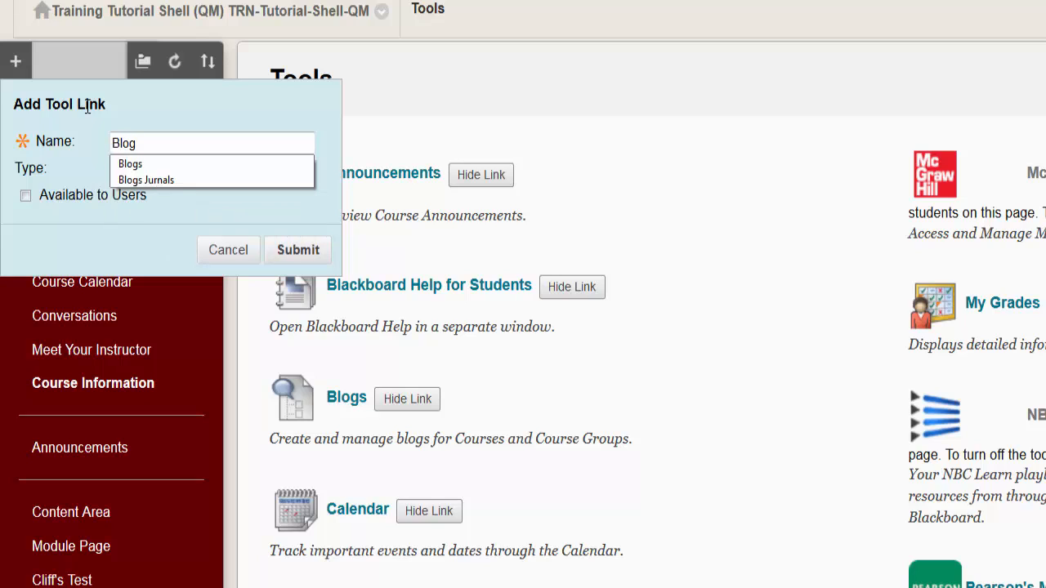
text(s)
key(Tab)
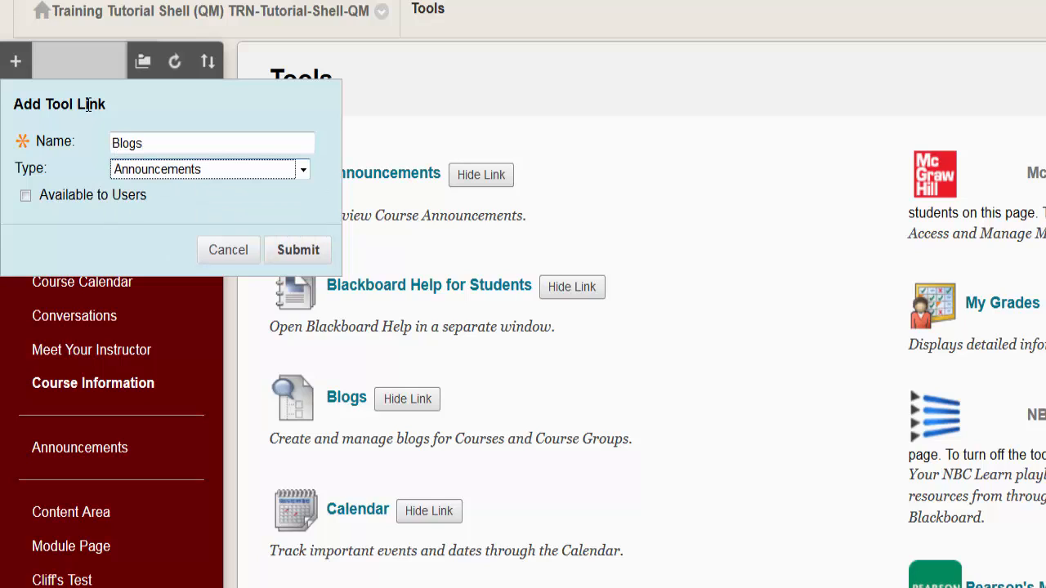
Set the tool link's type to Blogs, make it available to users and submit it.
click(306, 170)
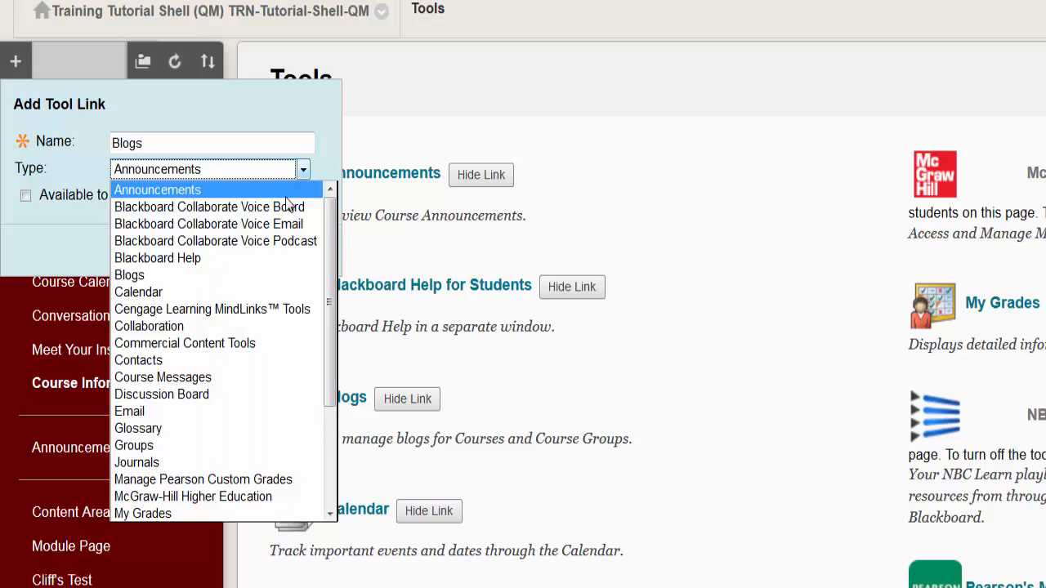
click(202, 277)
click(26, 195)
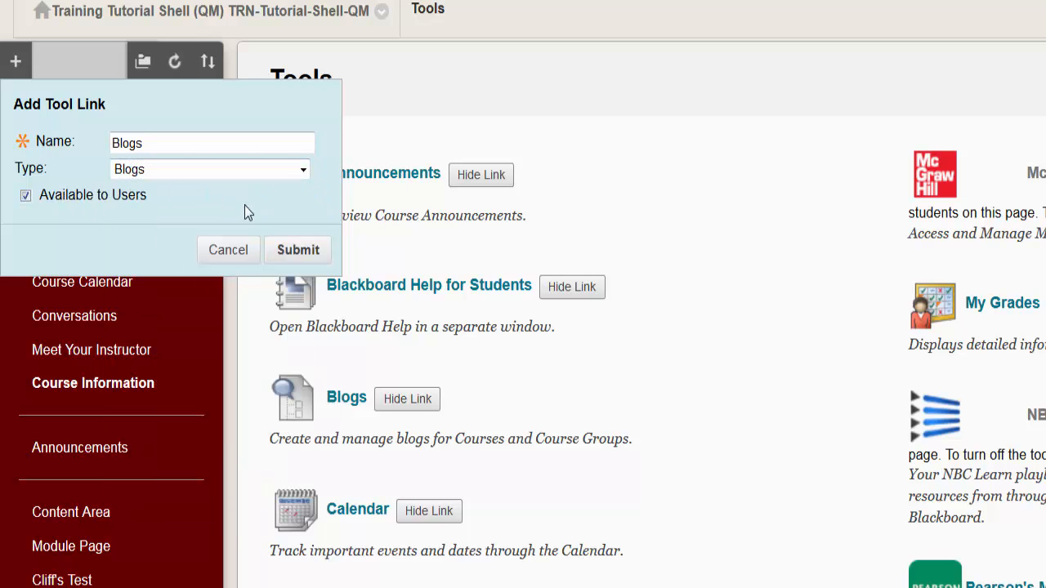
click(296, 250)
scroll(285, 251, down, 3)
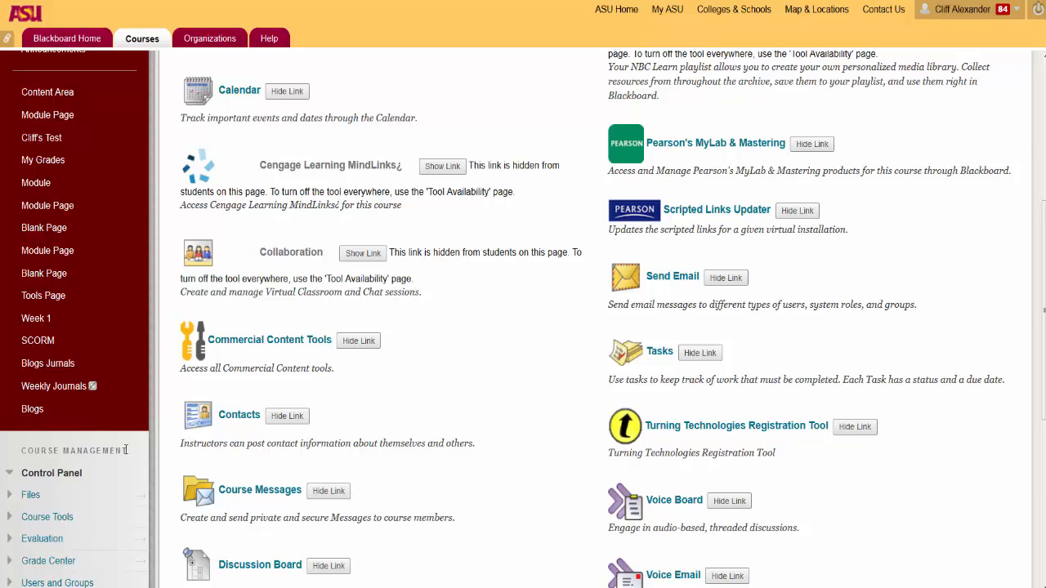
Open the Journals tool from the course tools and copy the link location of the Weekly Journal.
scroll(125, 449, up, 4)
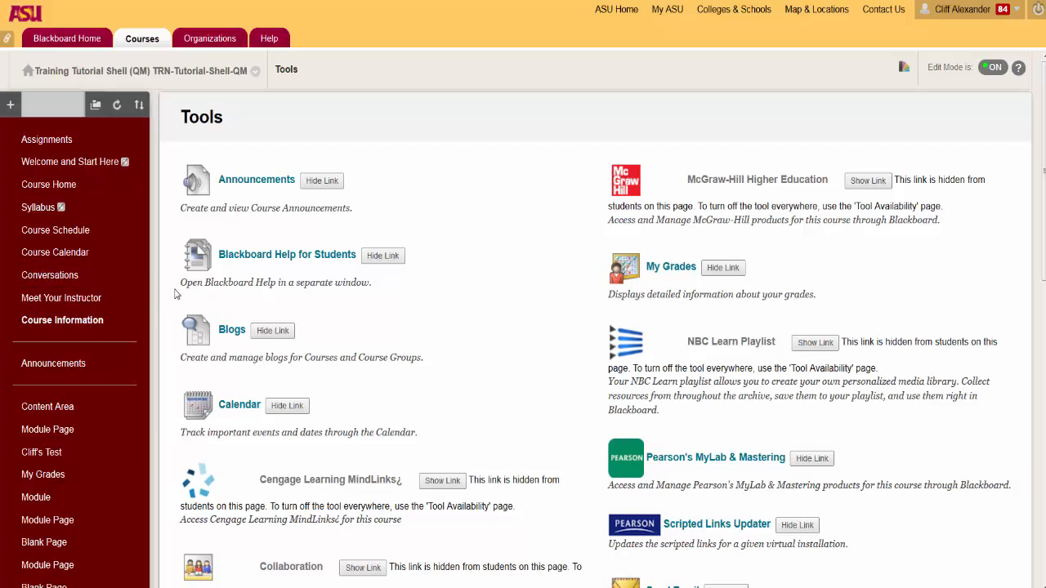
scroll(170, 294, down, 5)
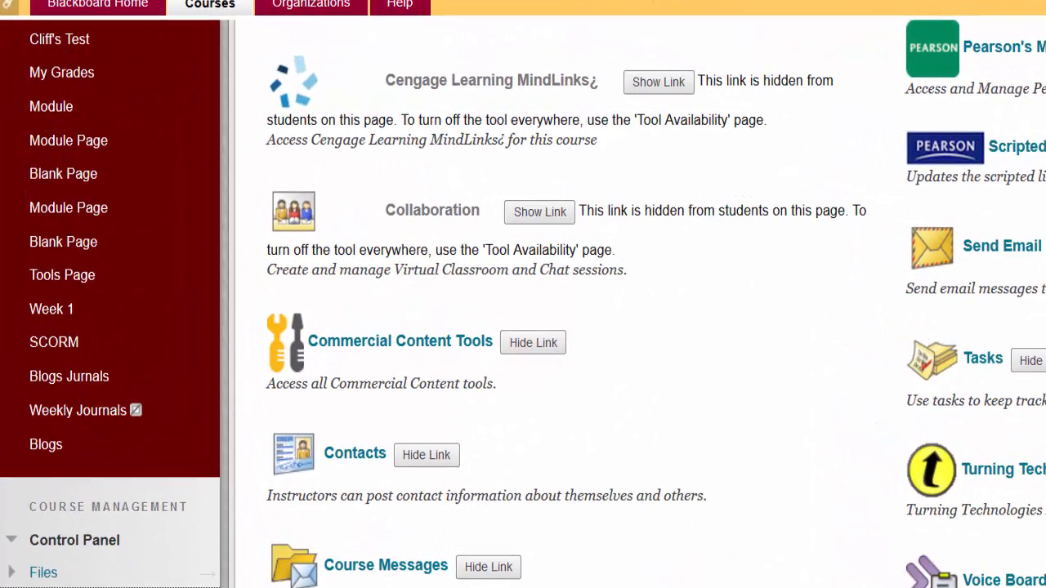
scroll(33, 491, down, 6)
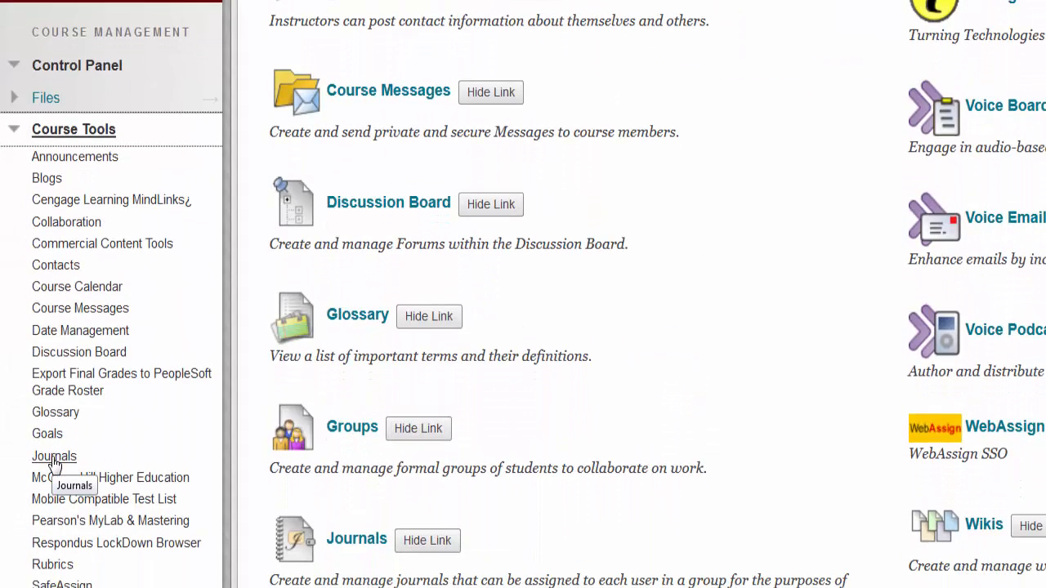
click(54, 460)
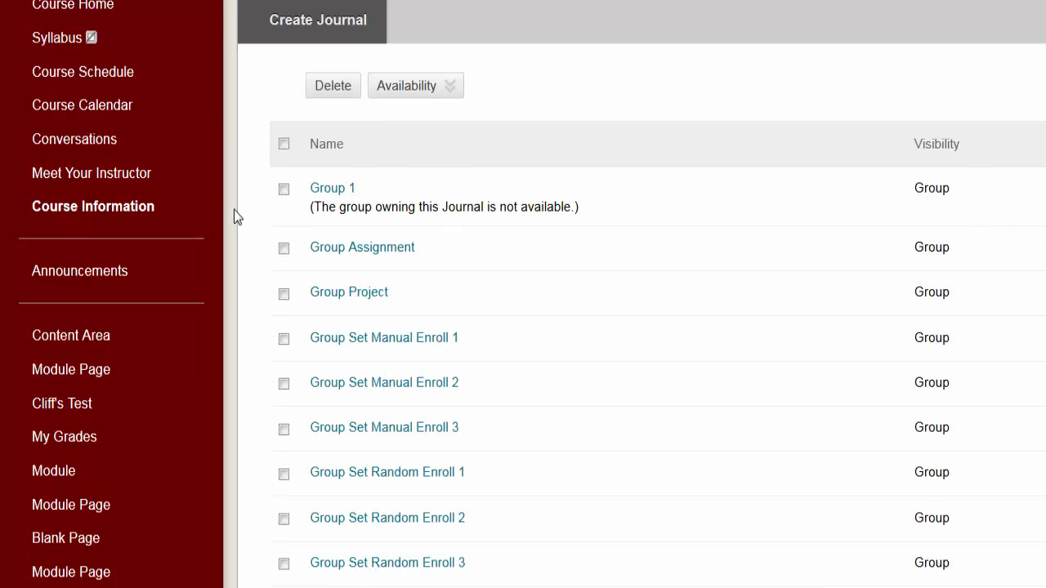
scroll(332, 225, down, 4)
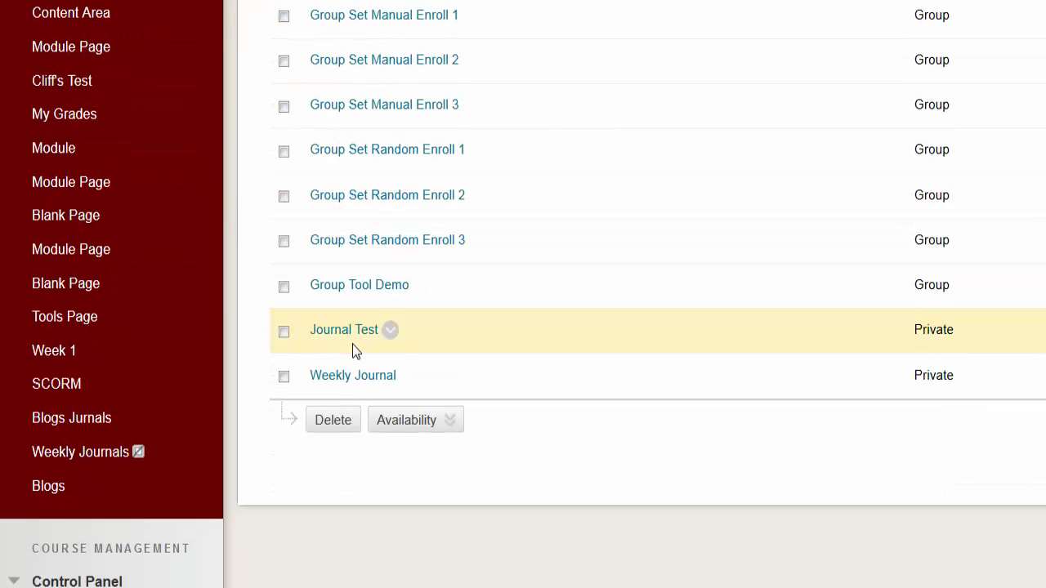
right_click(350, 377)
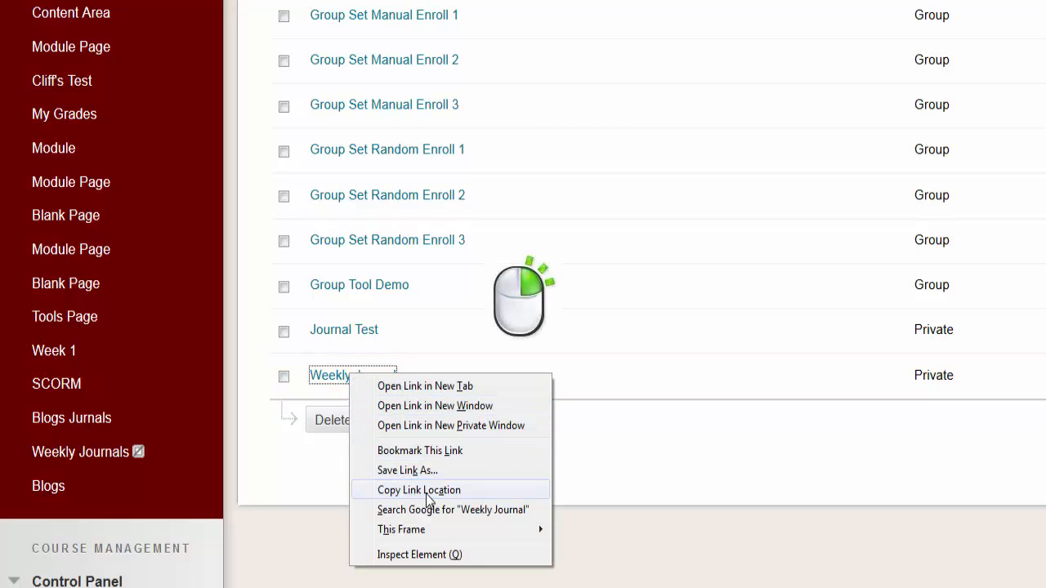
click(427, 490)
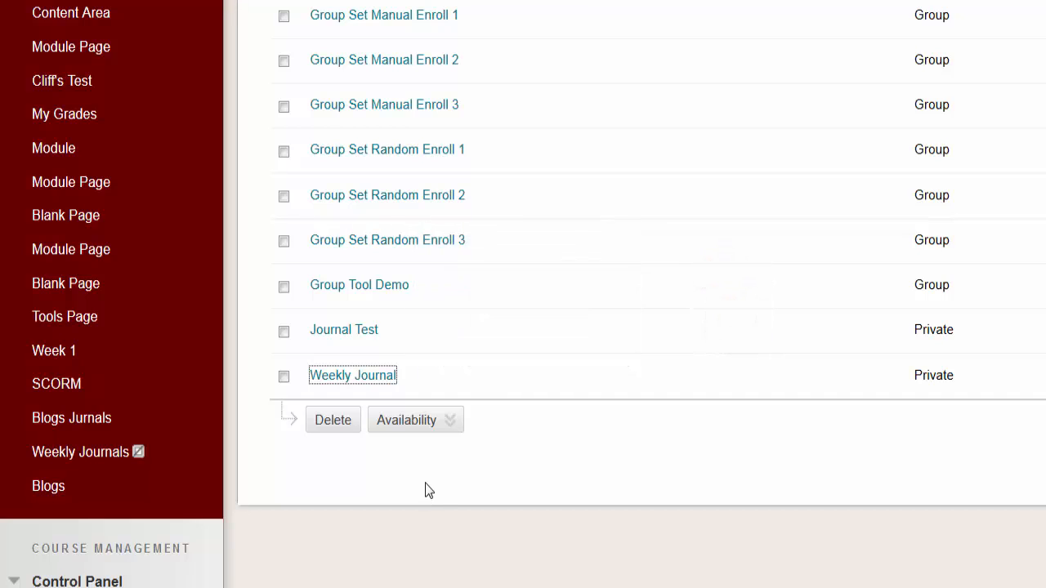
Start a new web link in the course menu and name it Weekly Journals.
scroll(283, 290, up, 6)
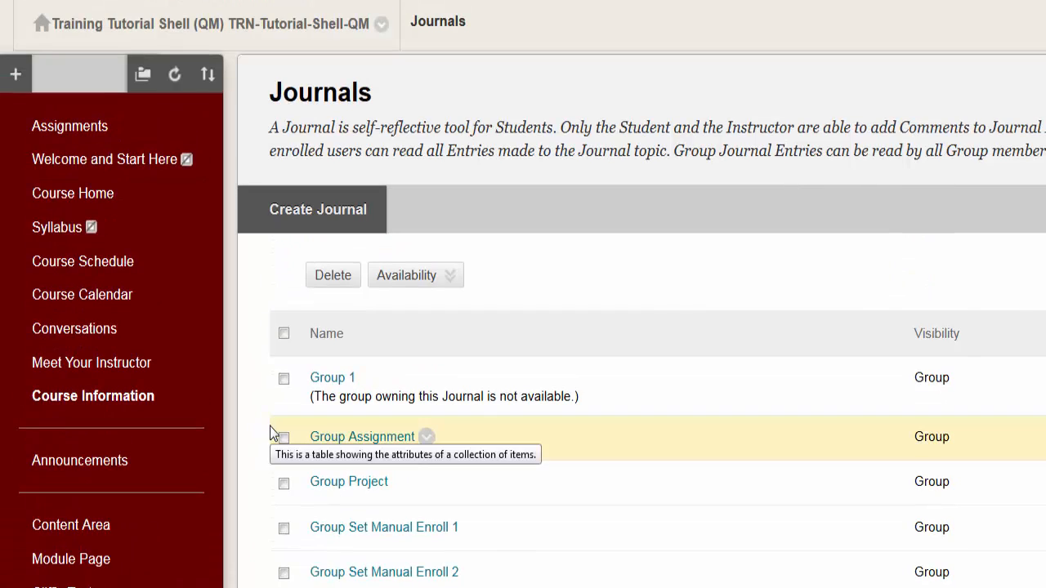
click(15, 75)
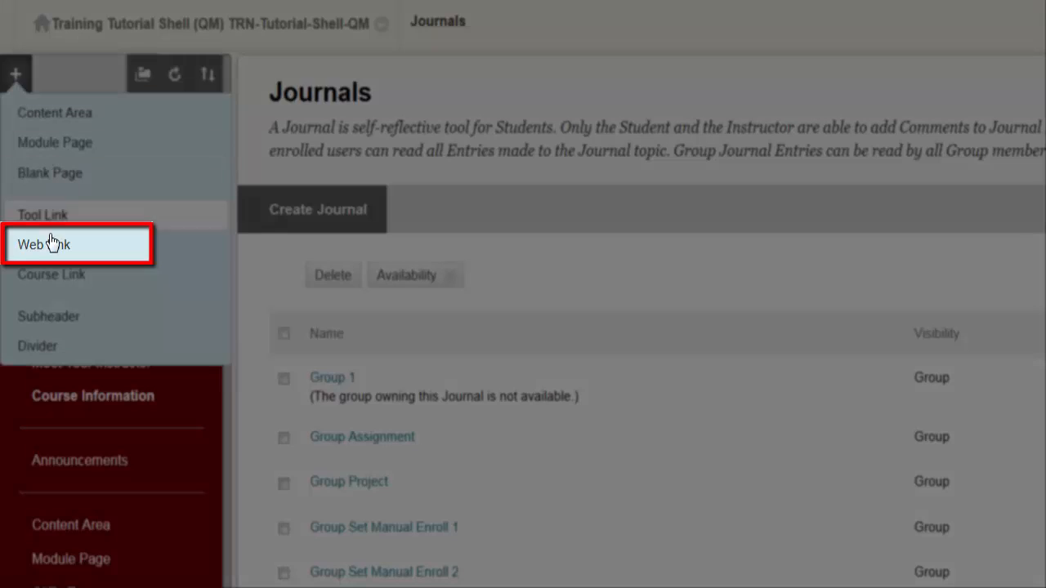
click(49, 245)
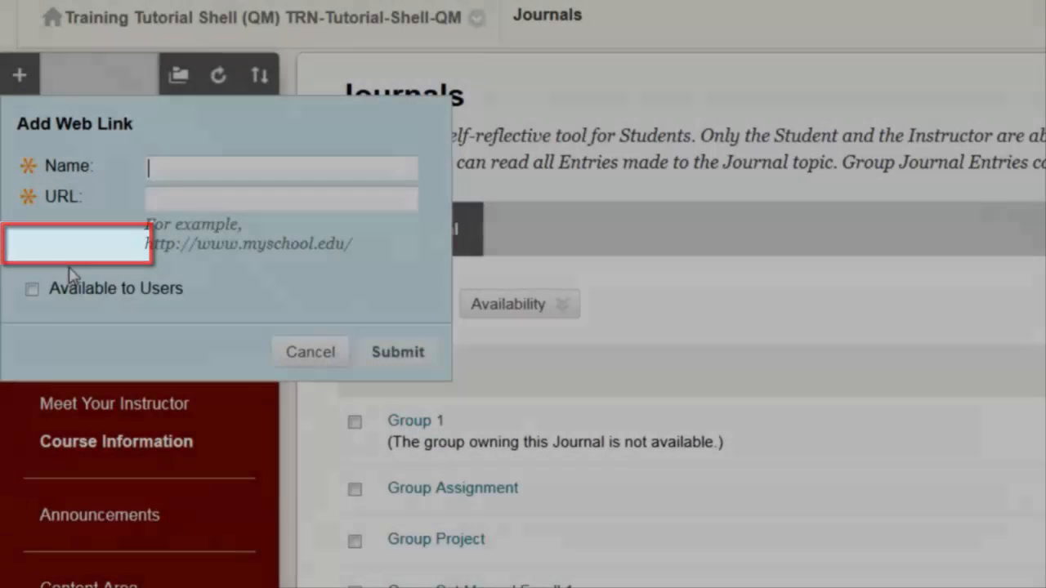
text(Wee)
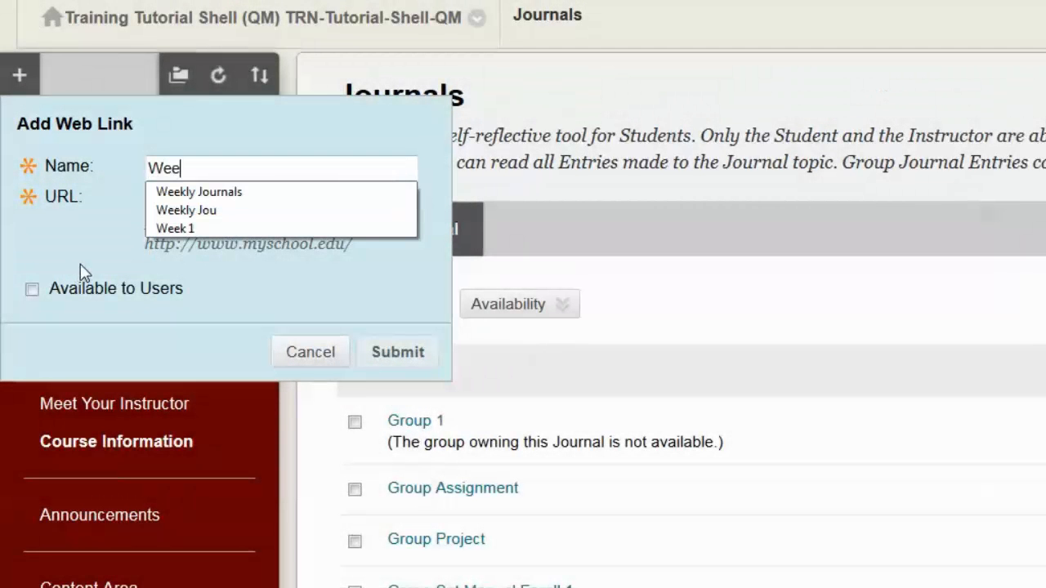
key(Down)
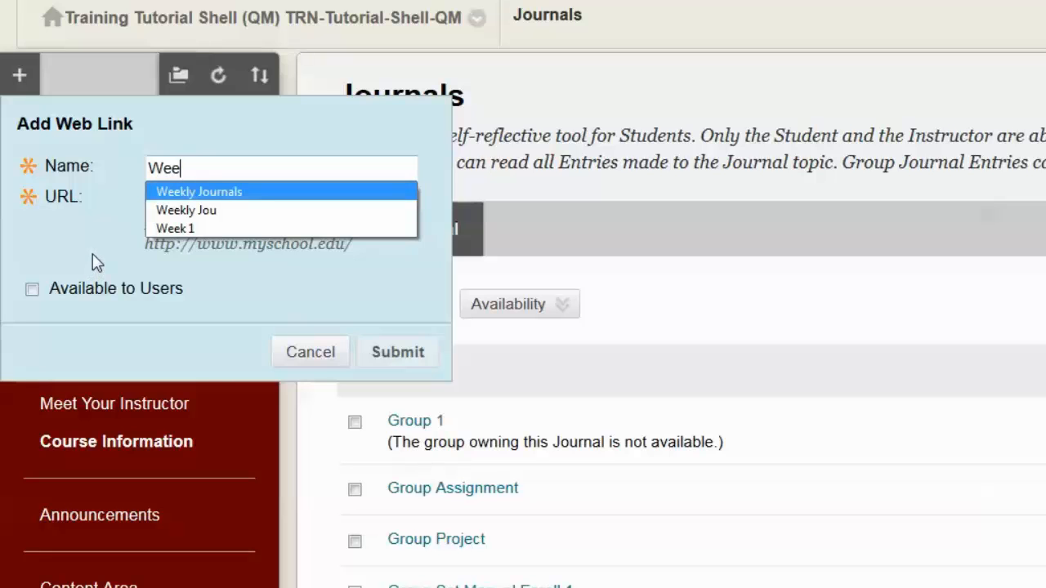
key(Return)
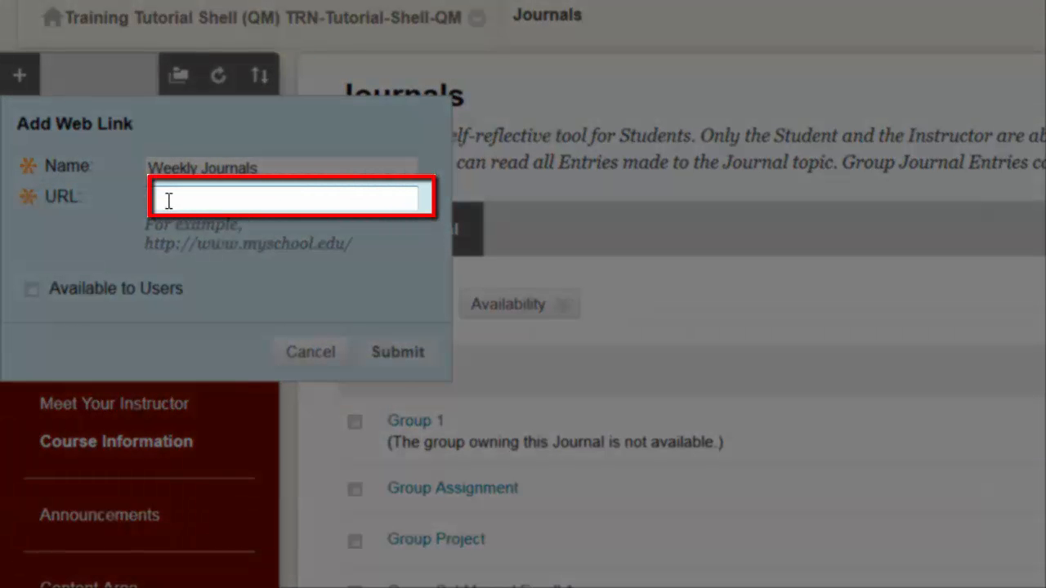
Paste the copied journal address as the web link's URL, make it available to users and submit it.
right_click(168, 200)
click(256, 296)
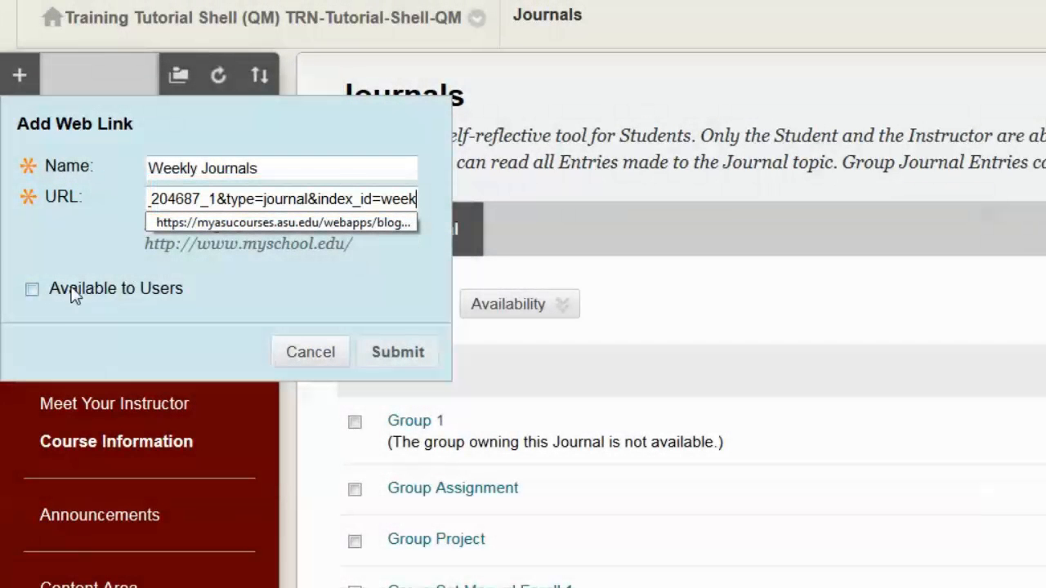
click(33, 290)
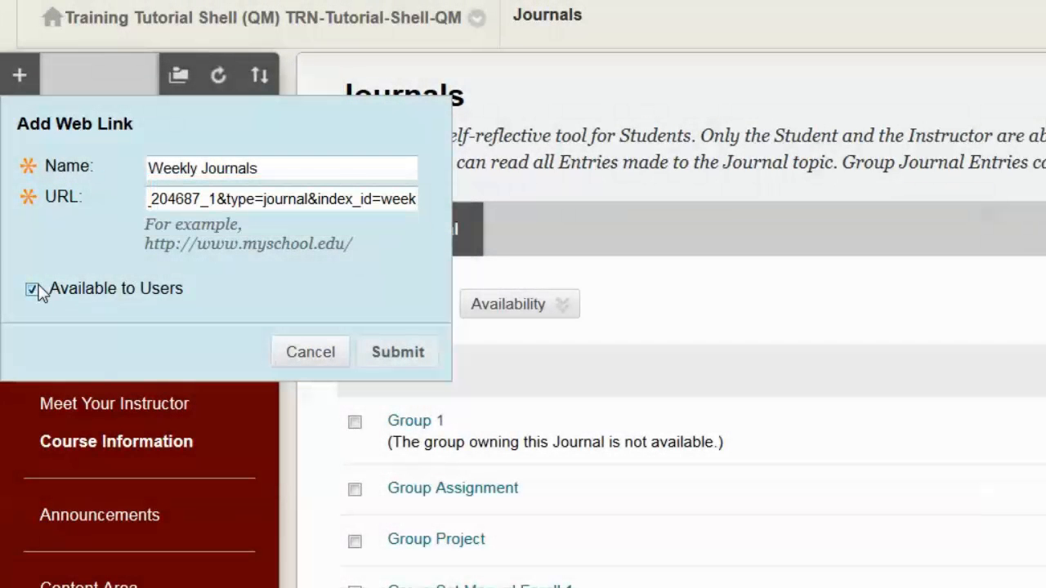
click(391, 201)
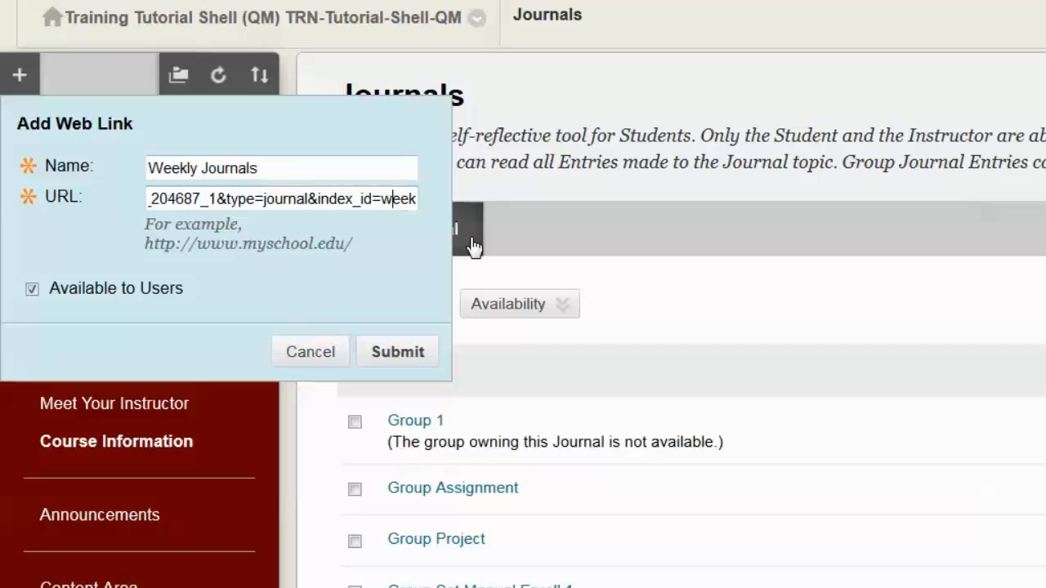
click(392, 352)
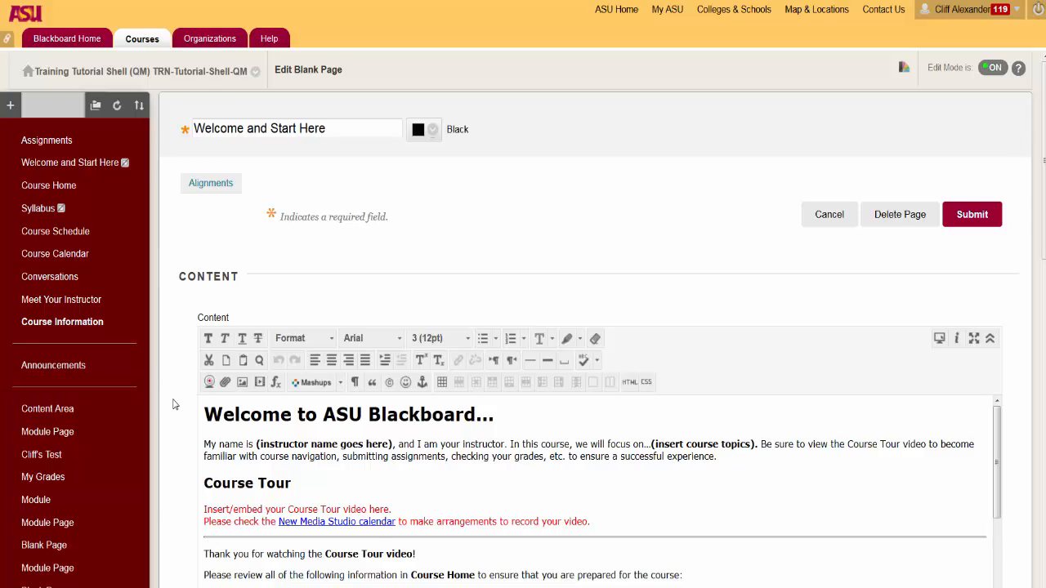
Open the Week 1 content area and start adding a Blogs tool link to it.
scroll(180, 405, down, 3)
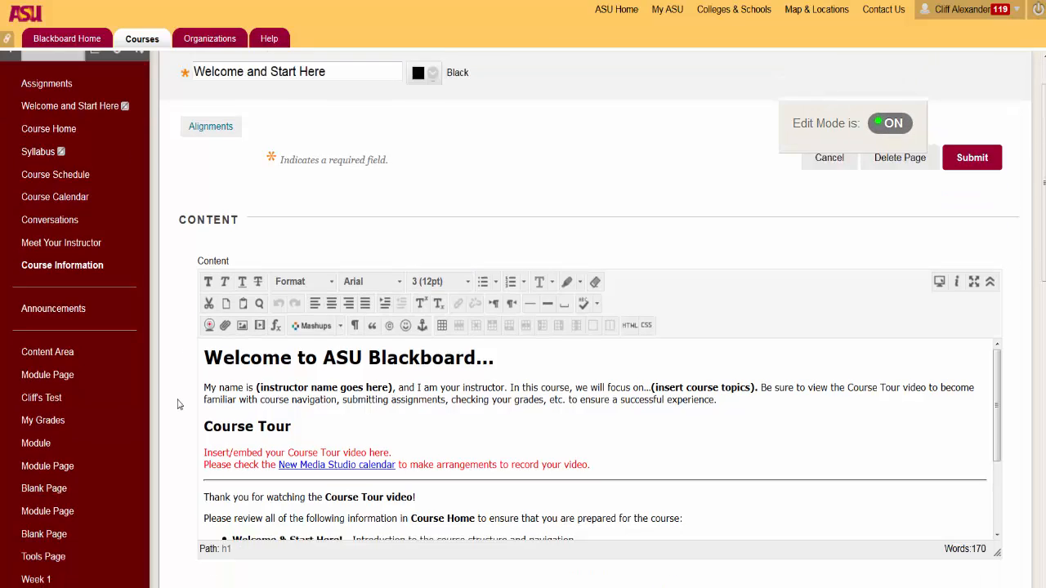
scroll(179, 405, up, 3)
scroll(180, 404, down, 3)
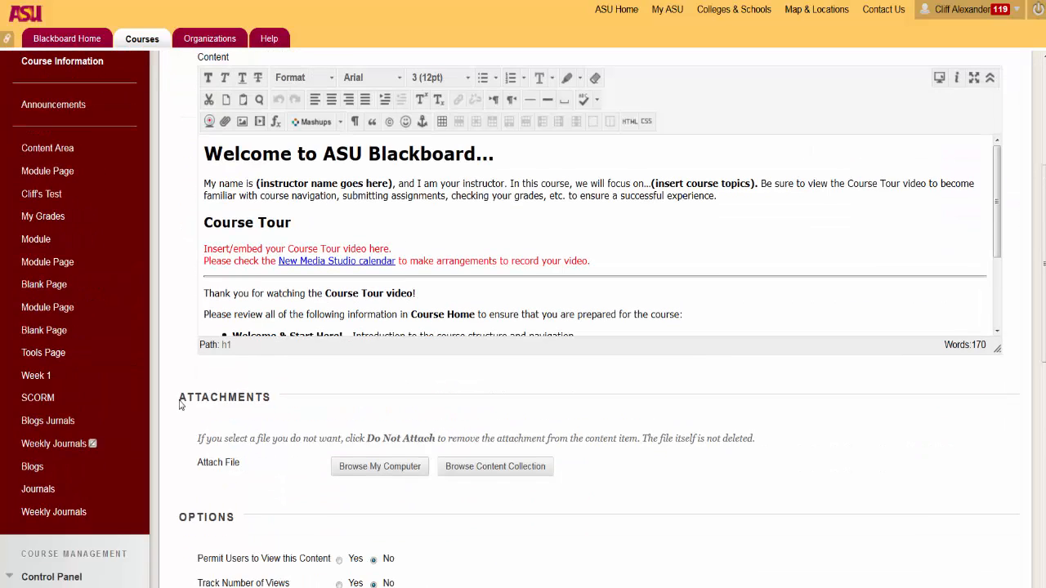
click(37, 376)
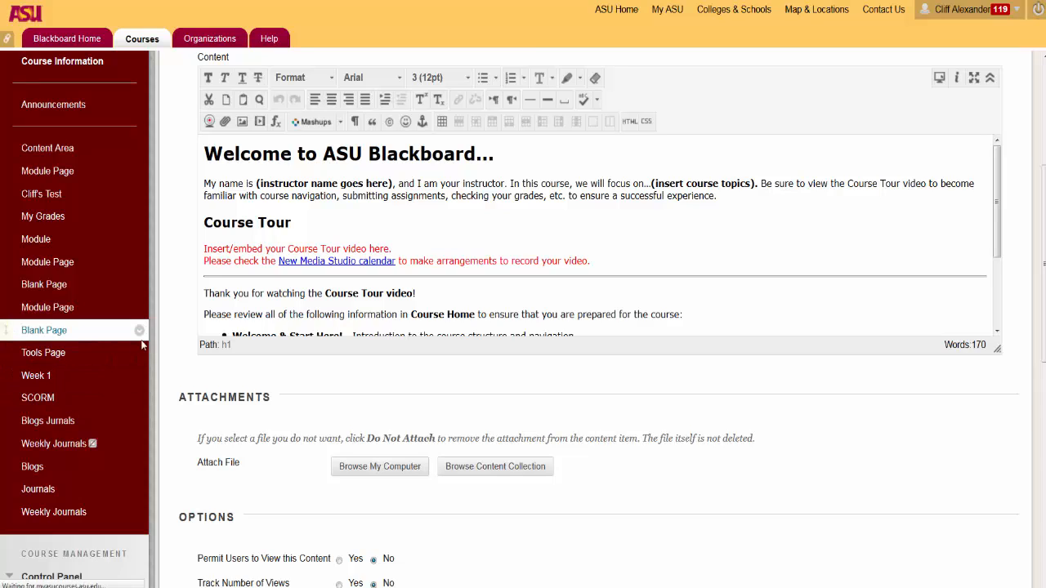
click(391, 158)
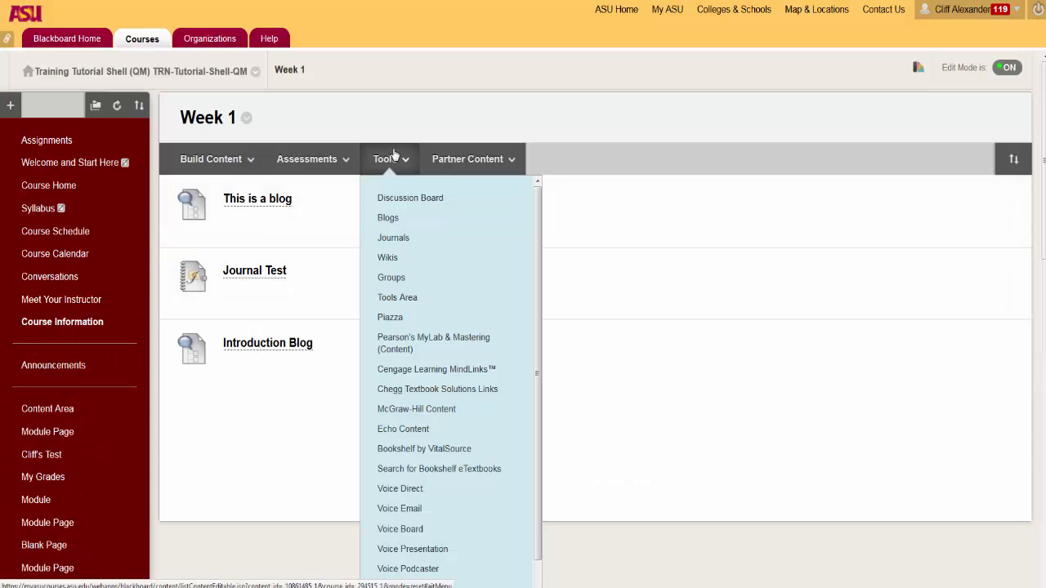
click(401, 225)
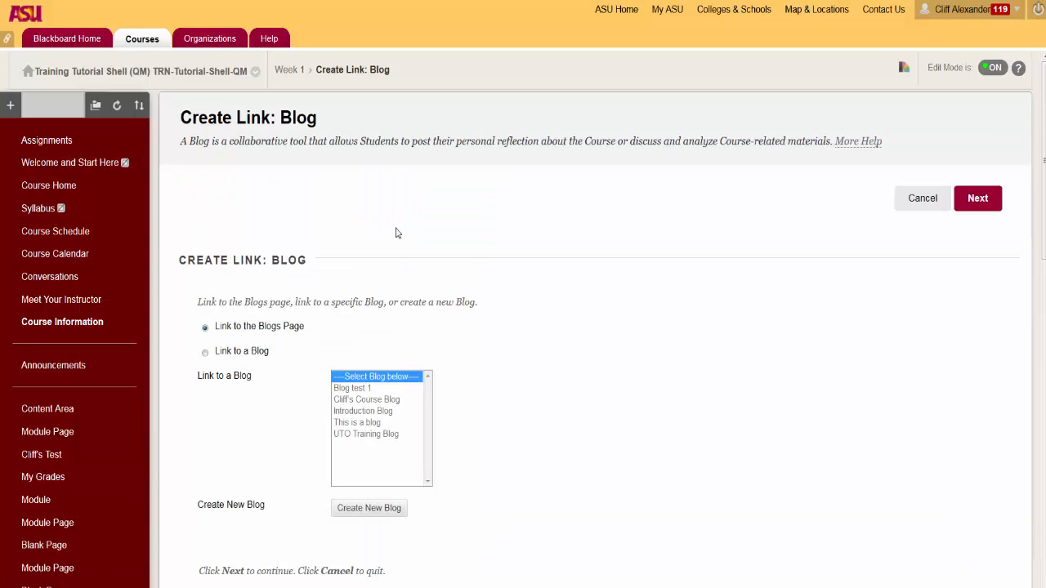
Choose to link to a specific blog, select Introduction Blog and continue to the link information.
click(204, 357)
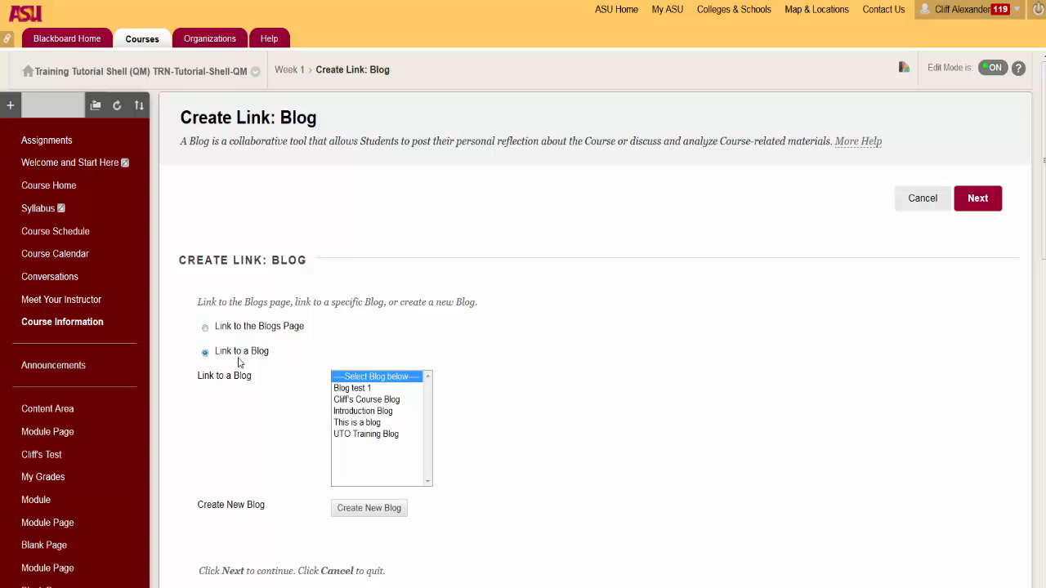
click(359, 411)
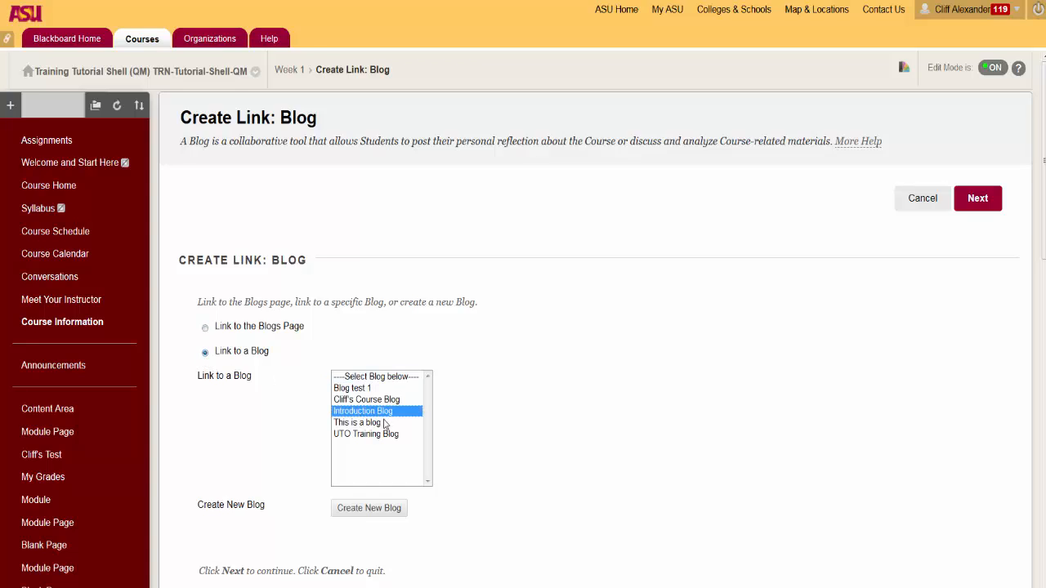
scroll(544, 376, down, 3)
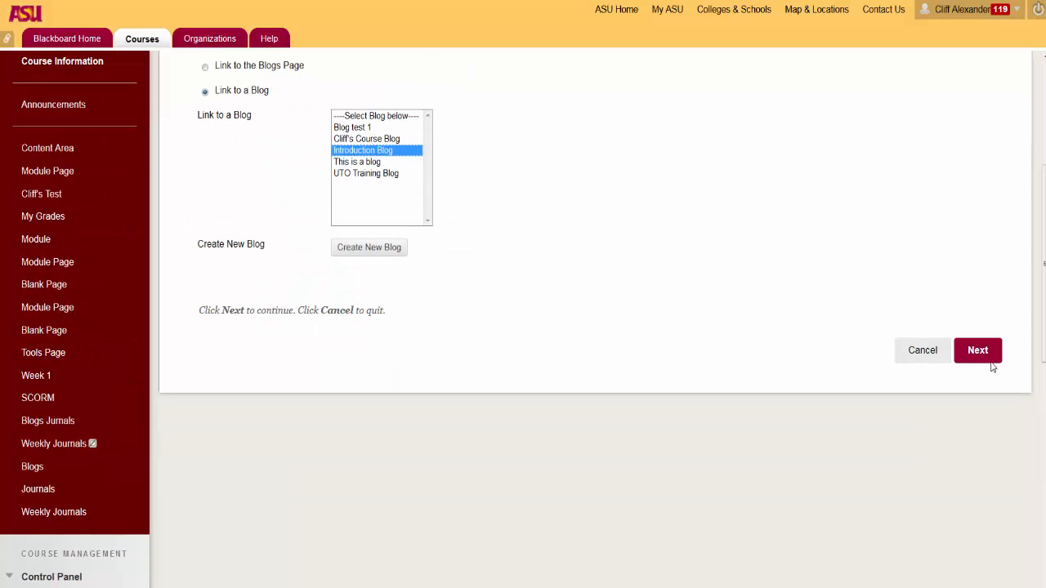
click(978, 350)
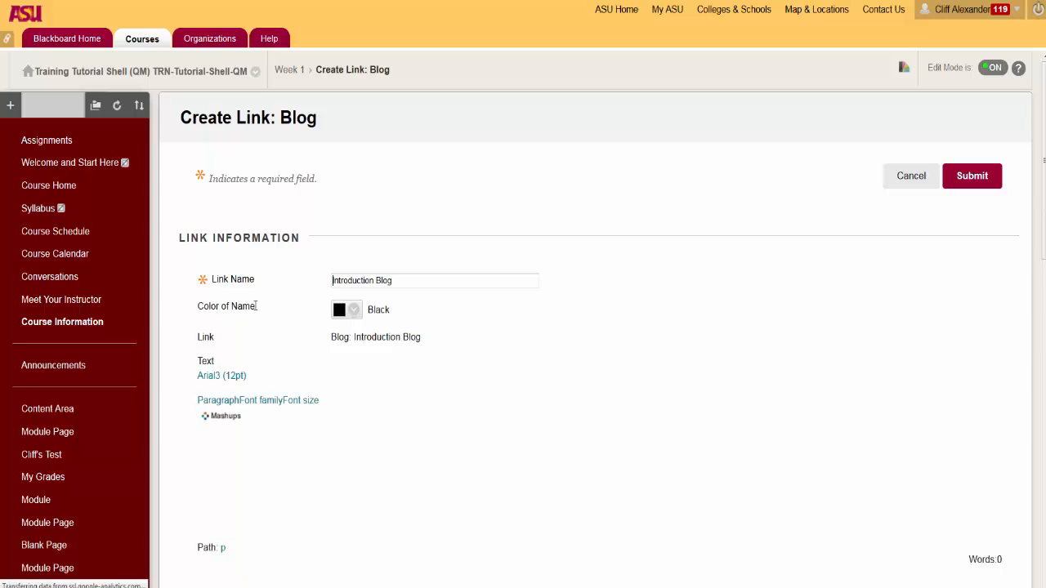
Review the blog link's availability, view tracking and date options and submit the link.
scroll(194, 415, down, 1)
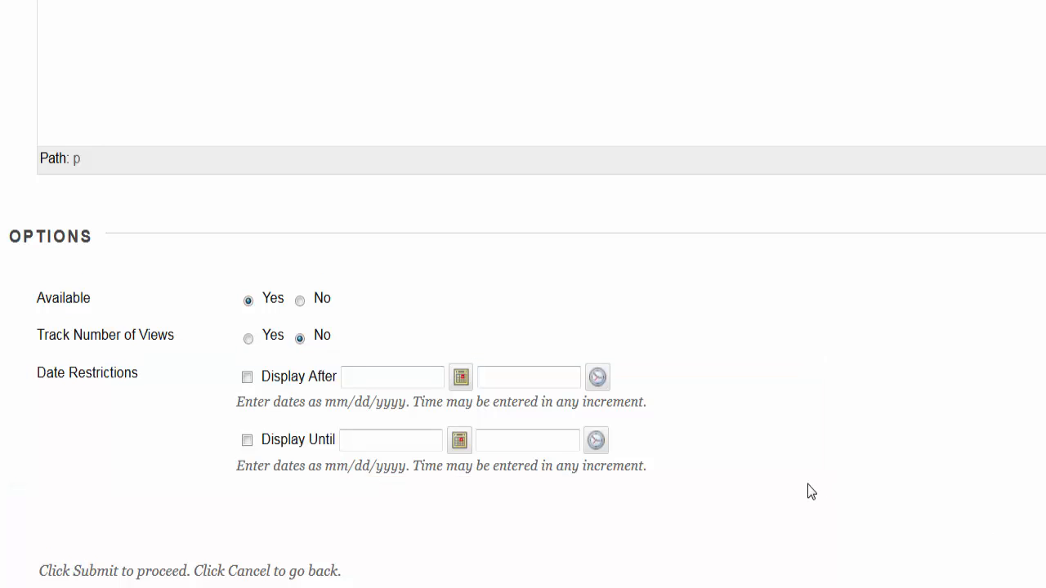
scroll(809, 491, down, 3)
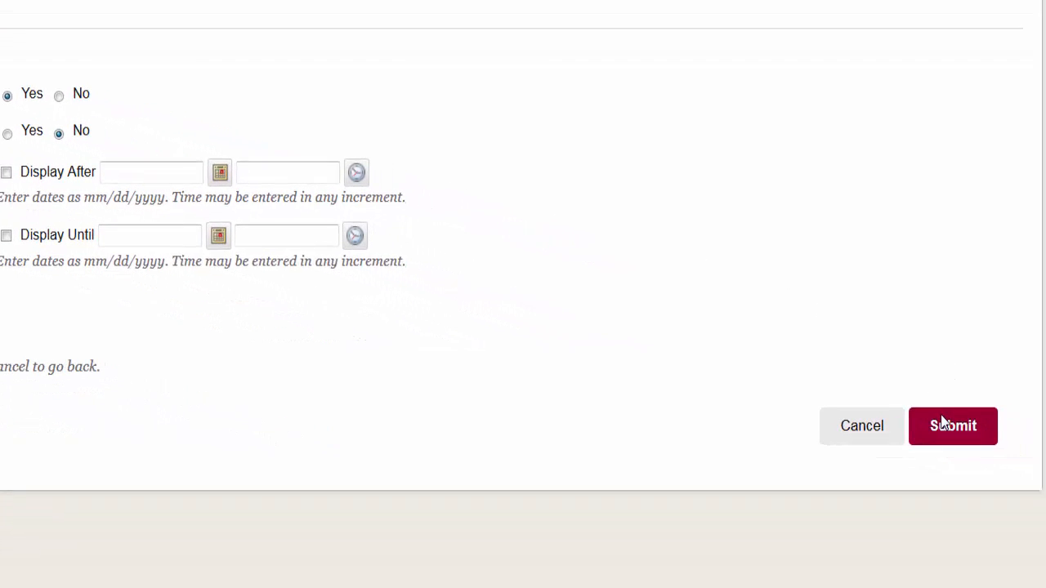
click(941, 423)
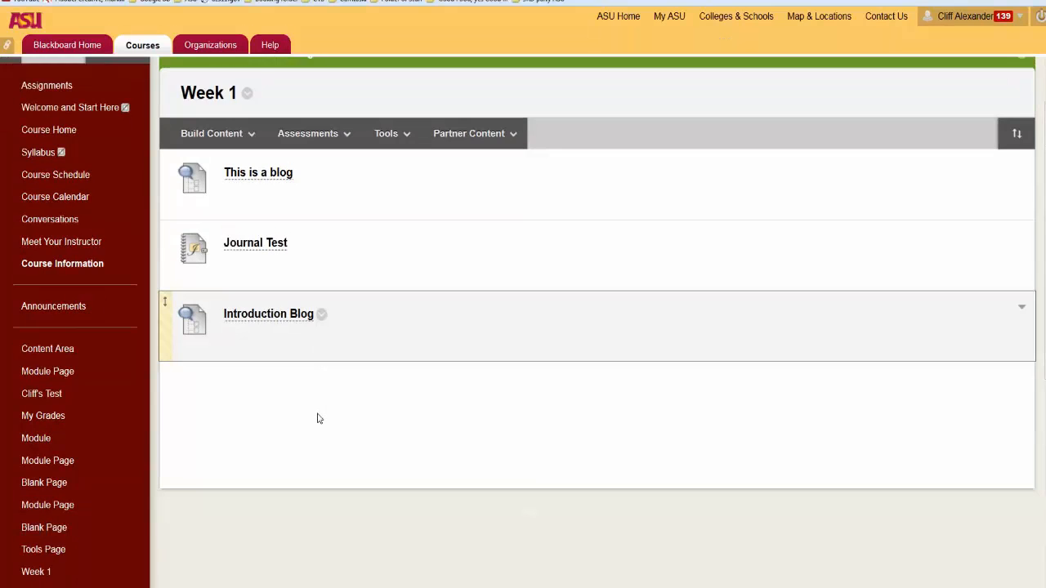
Open the Blogs tool from the course's Tools Page and look through the list of all course blogs.
scroll(318, 419, down, 3)
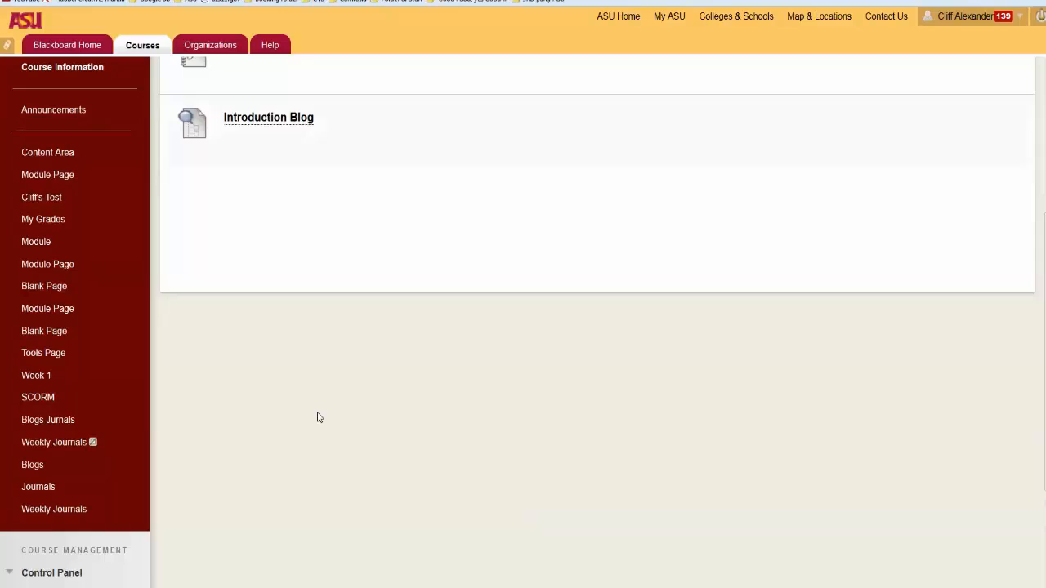
scroll(319, 417, up, 3)
scroll(318, 416, down, 3)
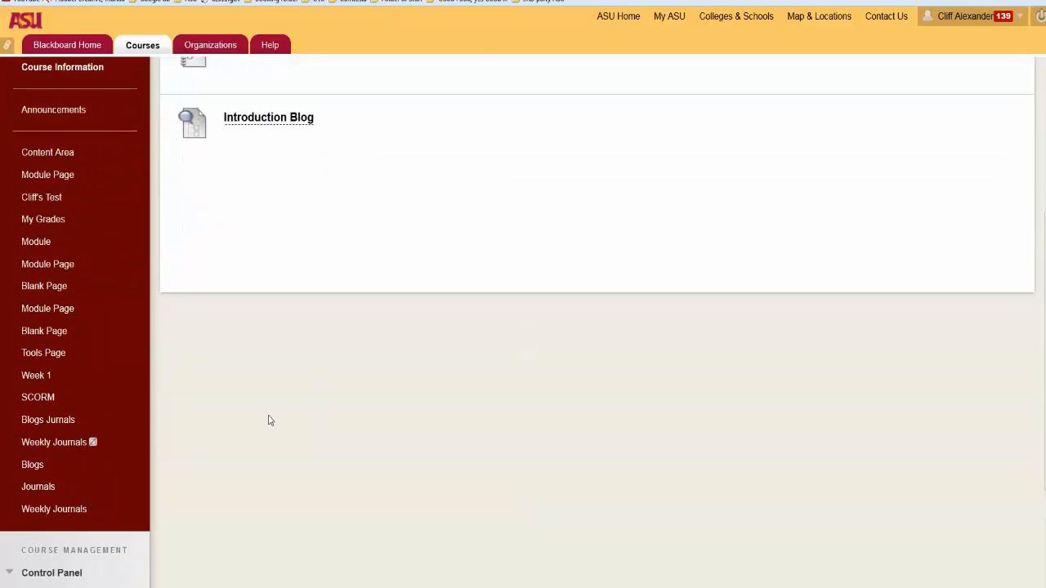
click(38, 365)
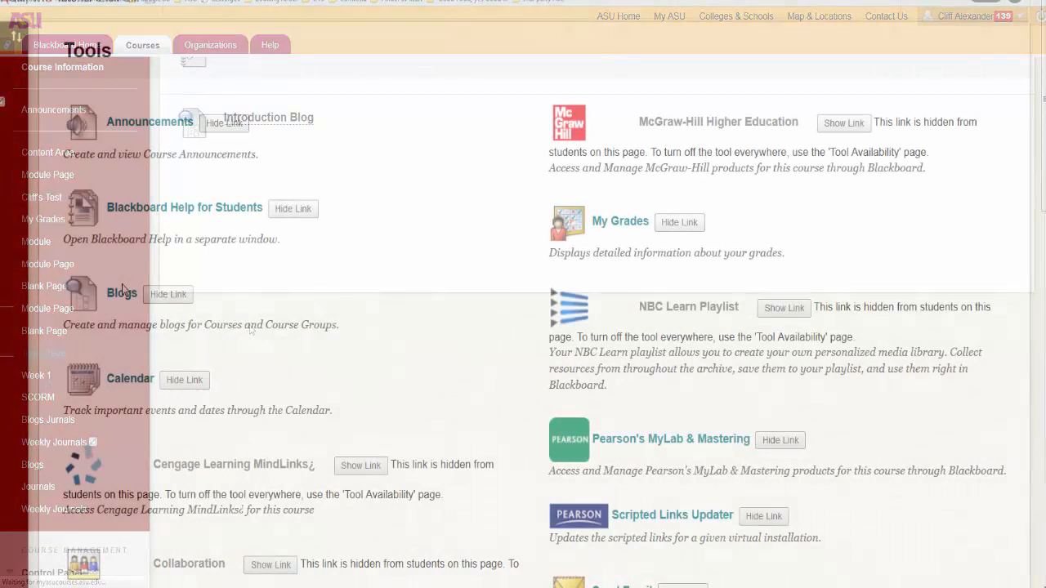
click(123, 295)
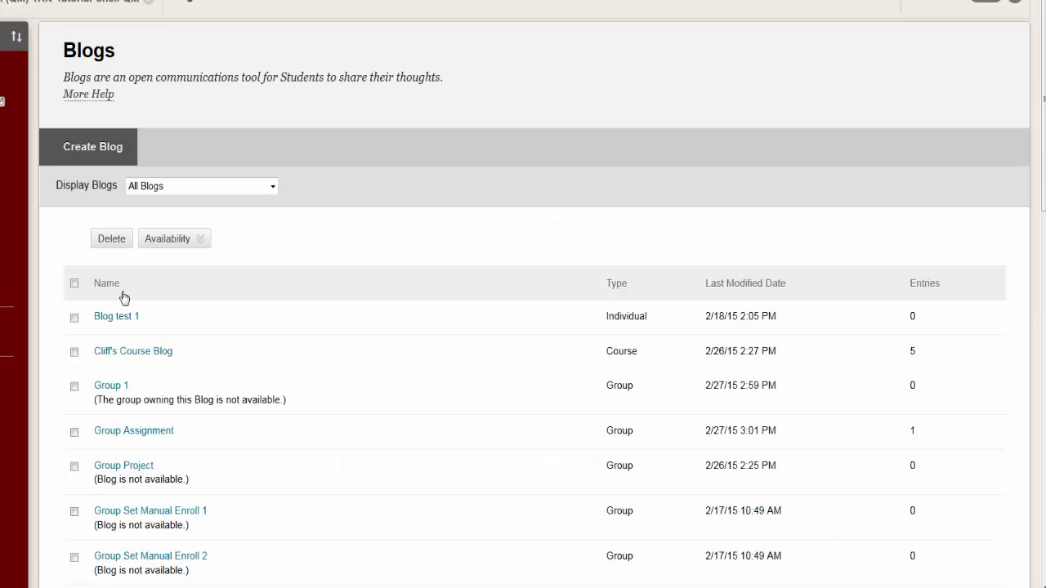
scroll(389, 352, down, 5)
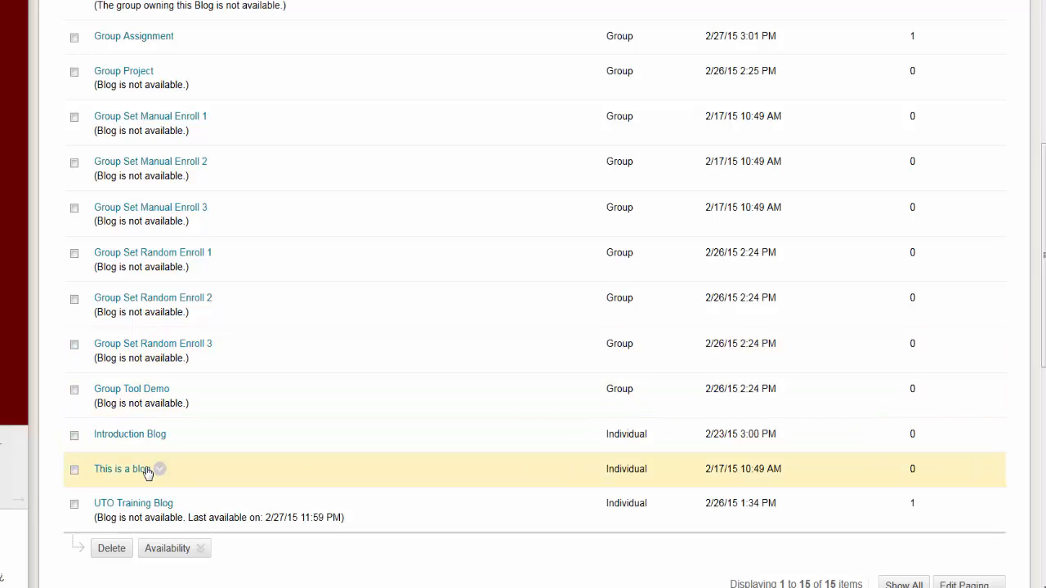
scroll(146, 471, up, 5)
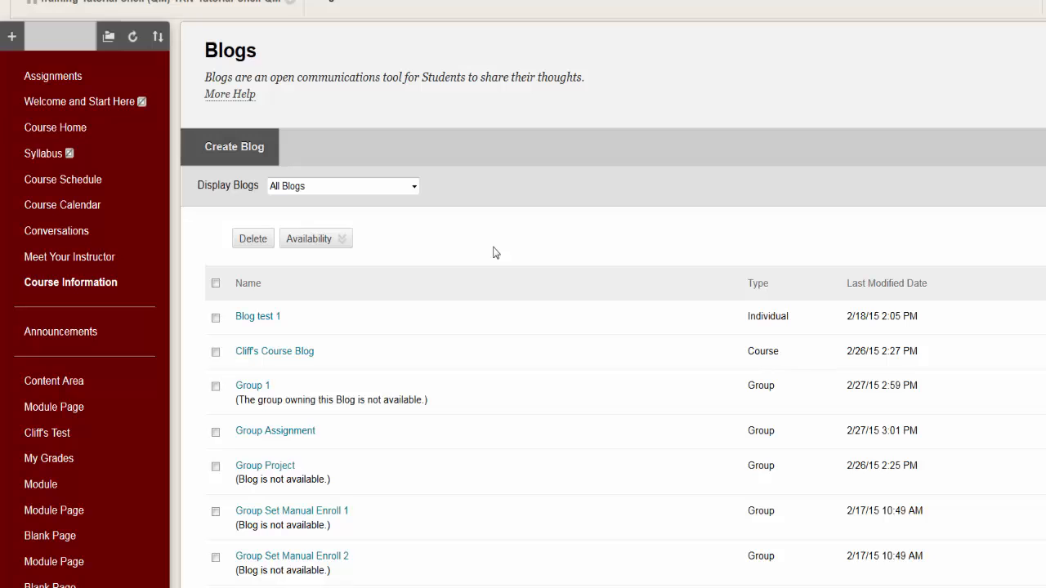
scroll(493, 252, down, 4)
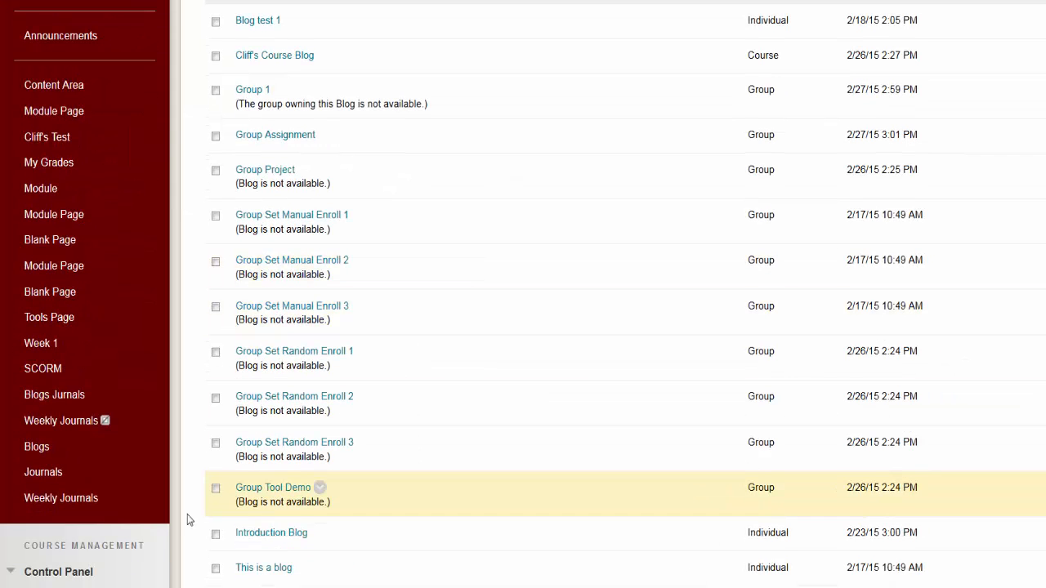
click(88, 503)
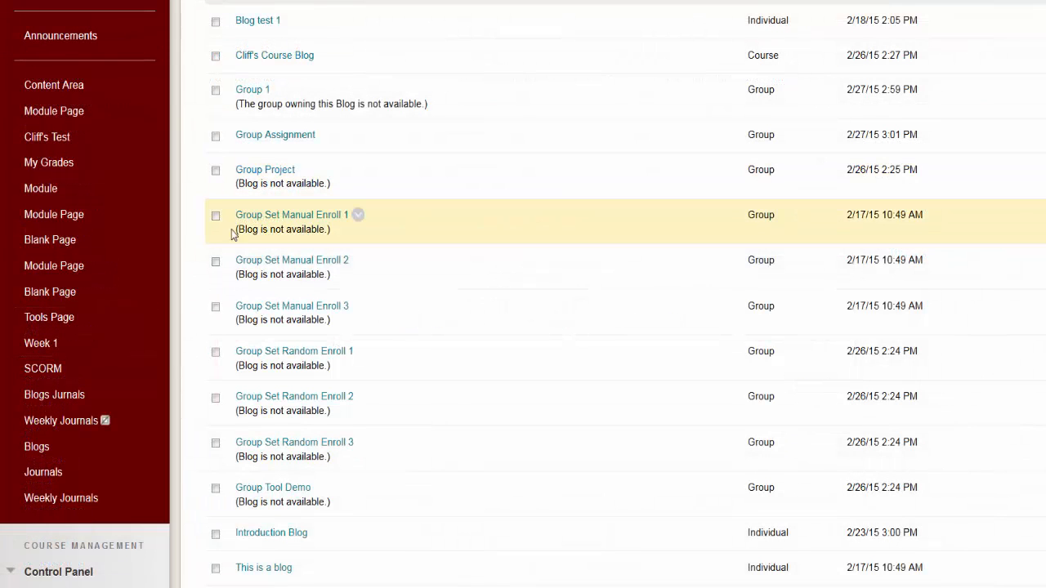
scroll(200, 264, up, 4)
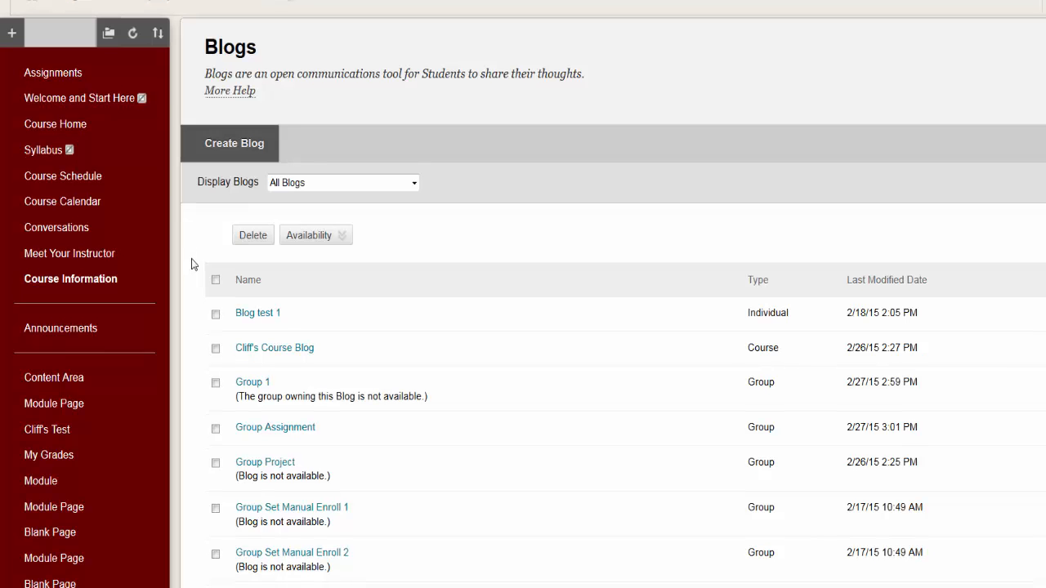
scroll(193, 264, down, 3)
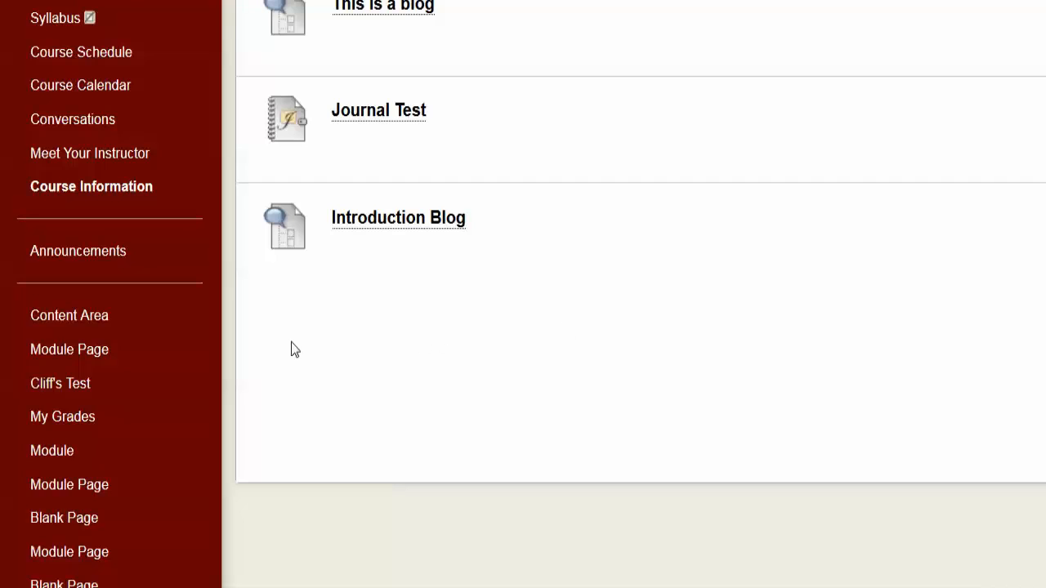
scroll(293, 347, down, 5)
scroll(290, 341, down, 1)
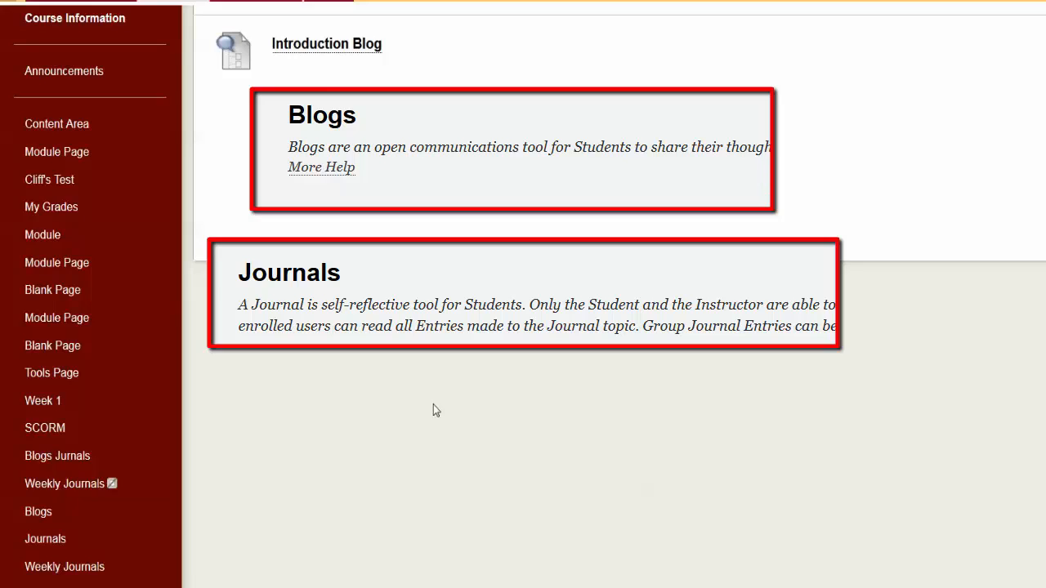
scroll(433, 404, up, 4)
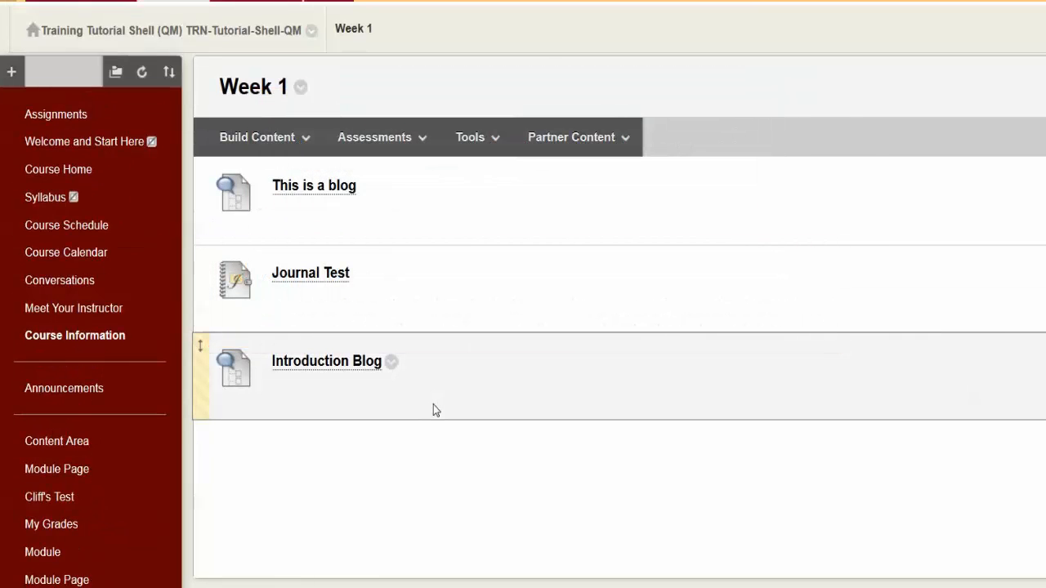
scroll(433, 405, down, 3)
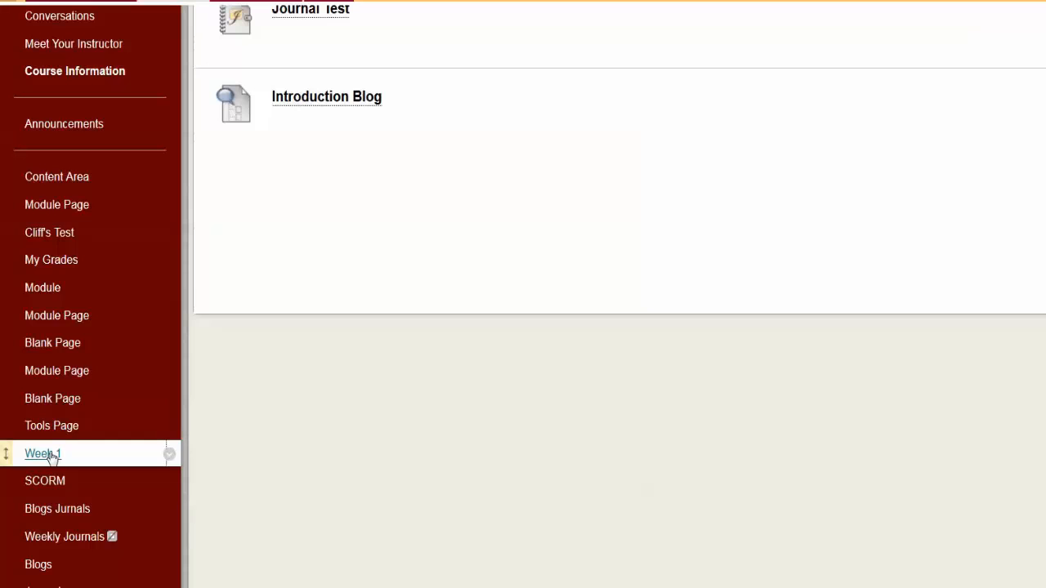
scroll(51, 457, up, 3)
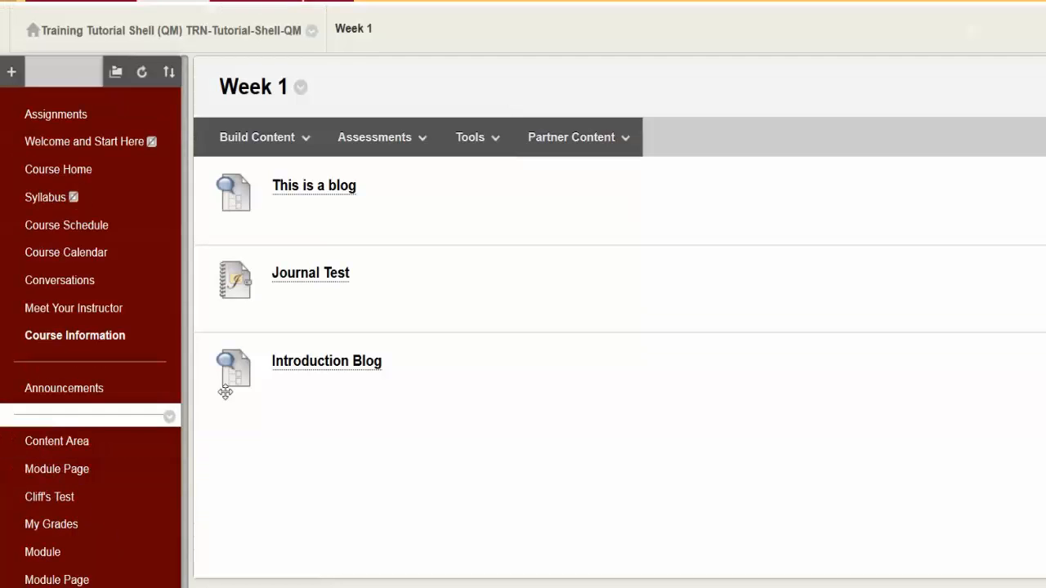
click(307, 152)
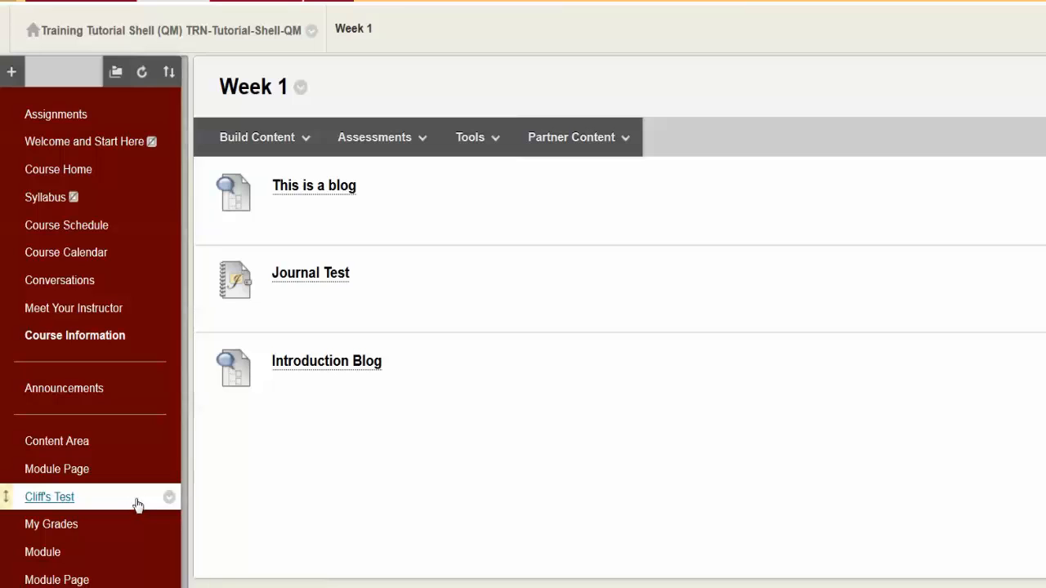
click(167, 501)
Open the Journals Group journal for editing, review its availability, date, journal and grade settings, and cancel the edit.
scroll(168, 490, down, 1)
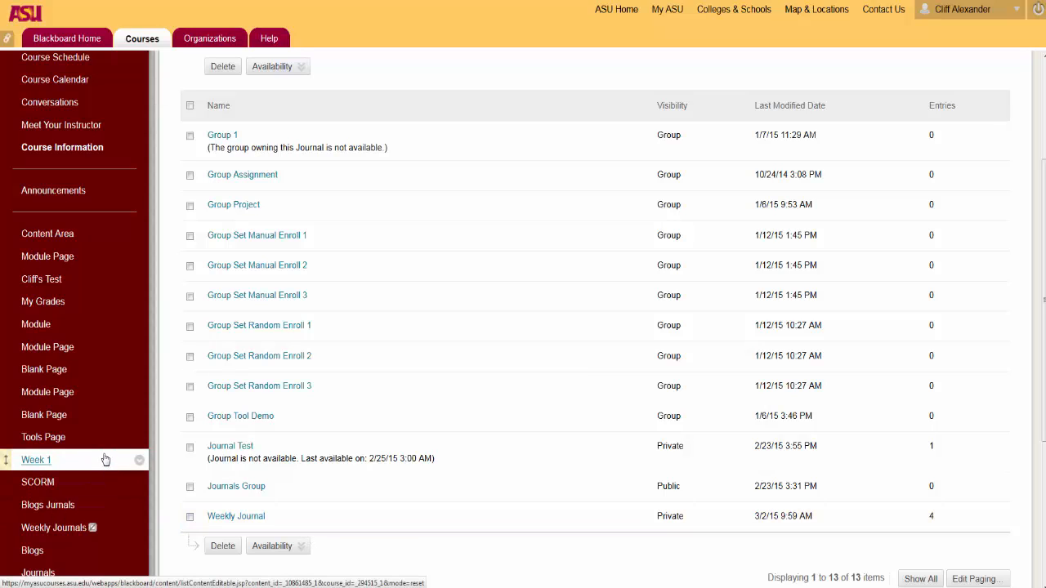
click(273, 487)
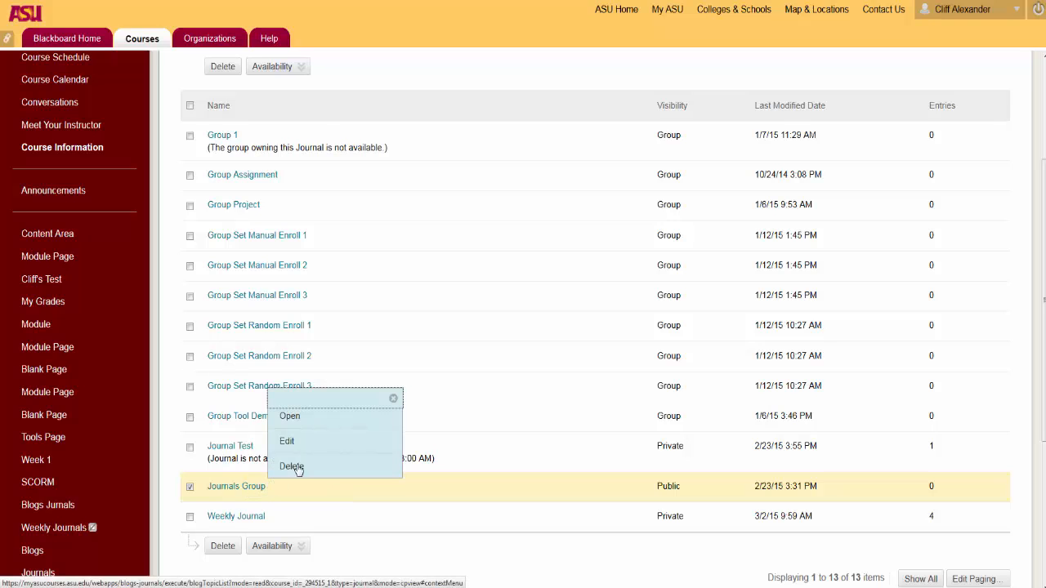
click(307, 451)
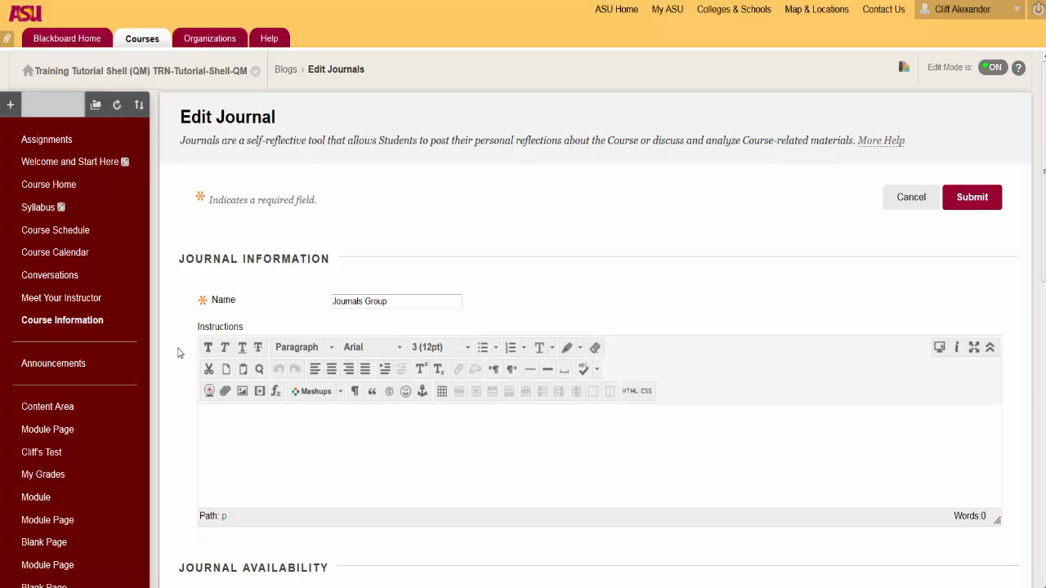
scroll(179, 353, down, 3)
scroll(179, 353, down, 3)
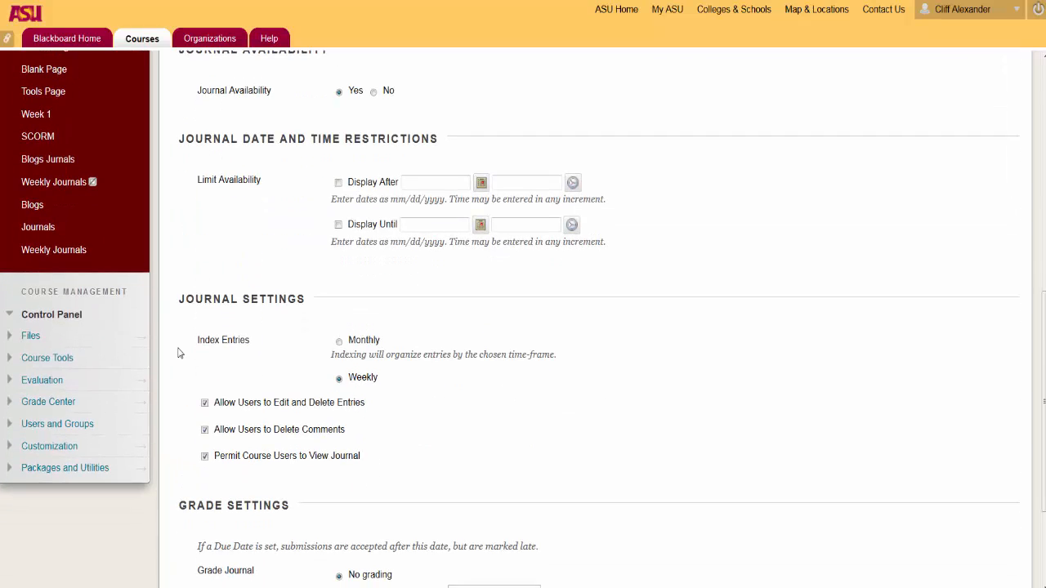
scroll(178, 353, down, 1)
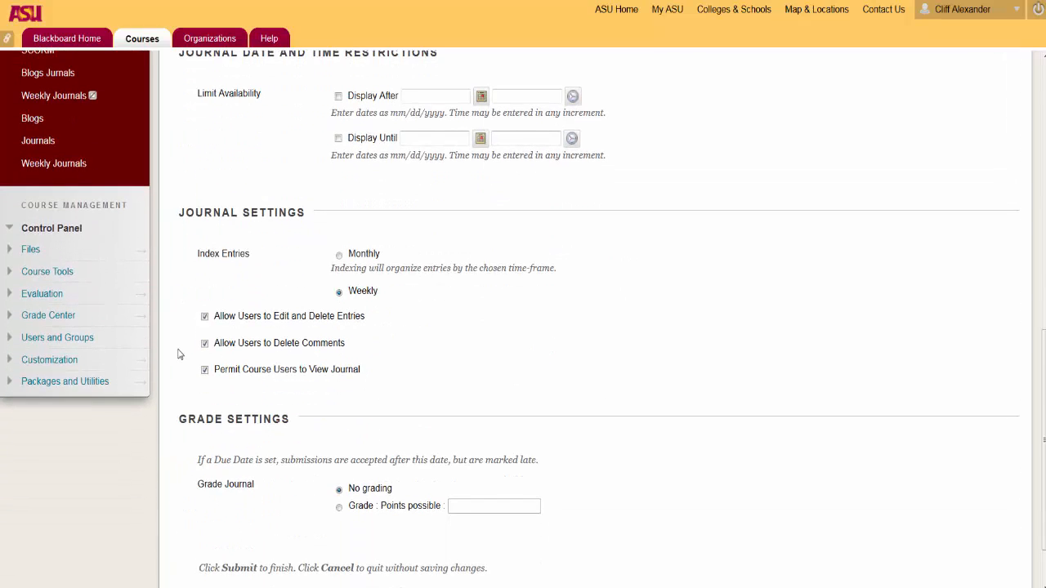
scroll(179, 353, down, 1)
scroll(177, 353, up, 8)
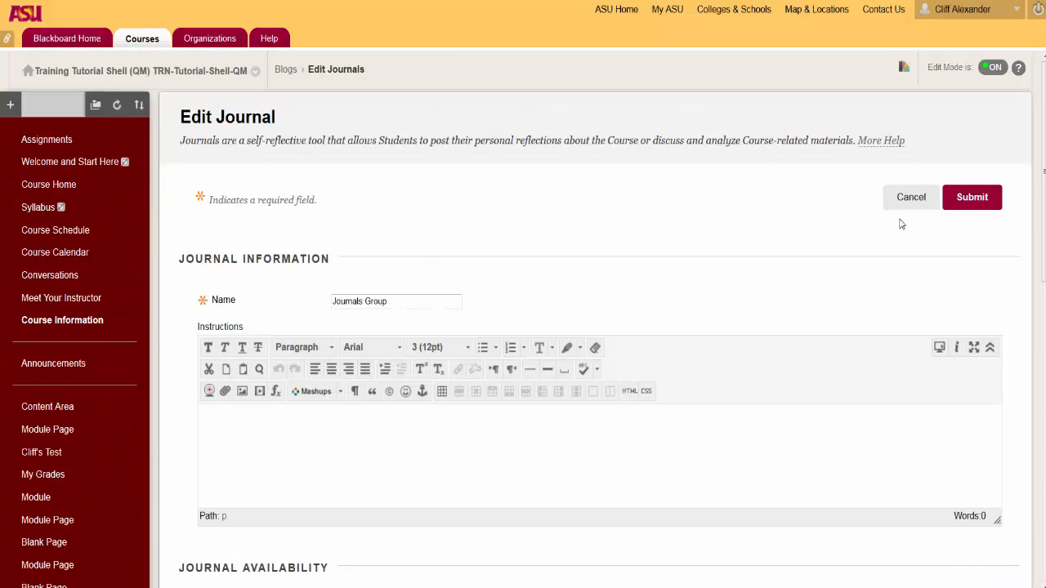
click(932, 204)
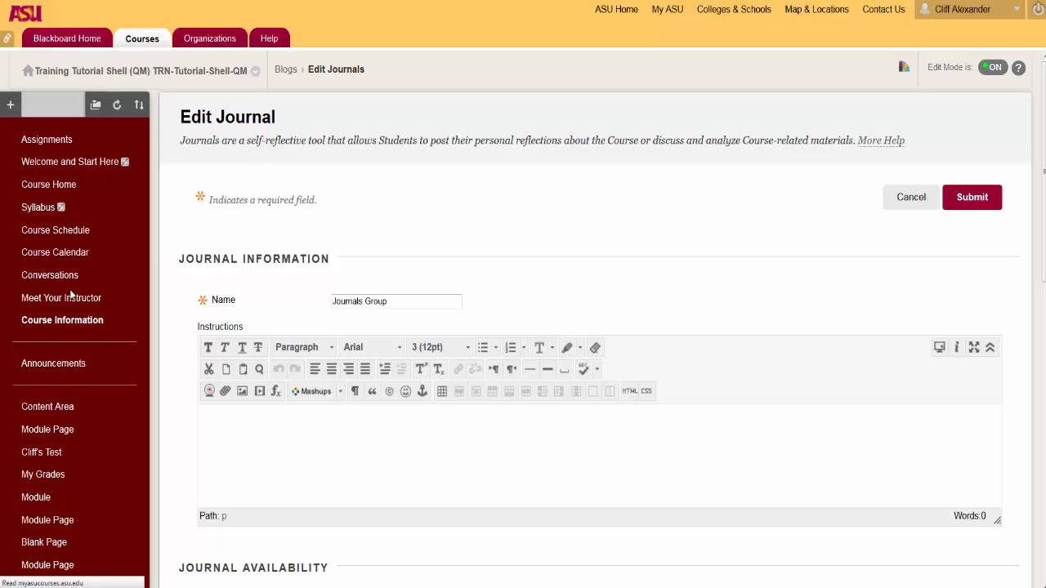